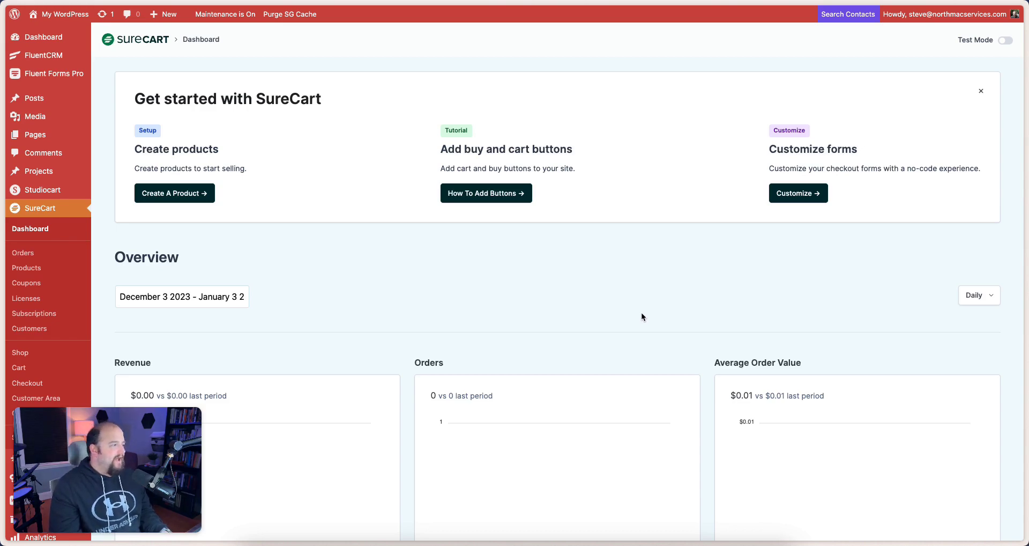
# Scroll through the SureCart dashboard showing $0.00 revenue, 0 orders and no recent orders.
pyautogui.scroll(-4, 343, 259)
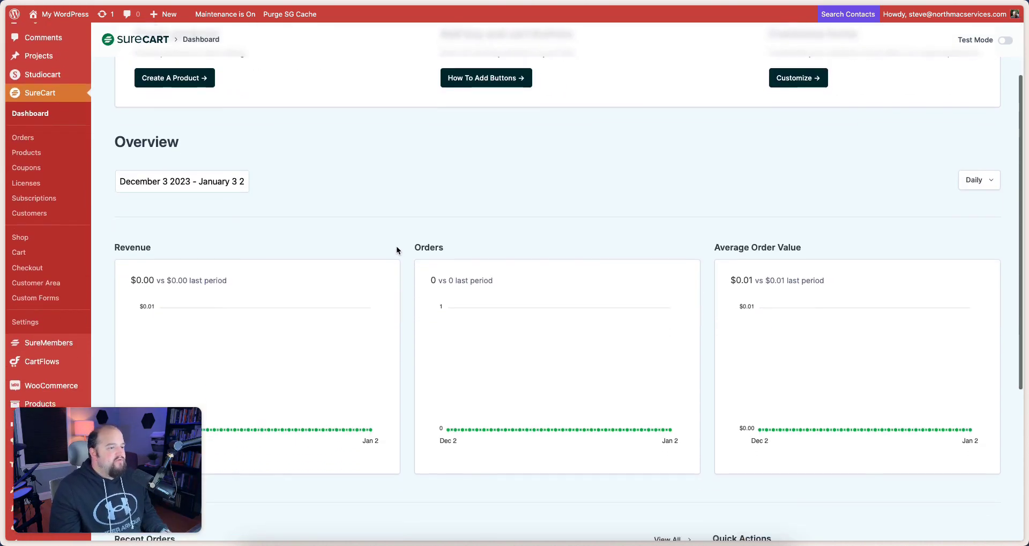
pyautogui.scroll(-5, 397, 249)
pyautogui.scroll(2, 396, 249)
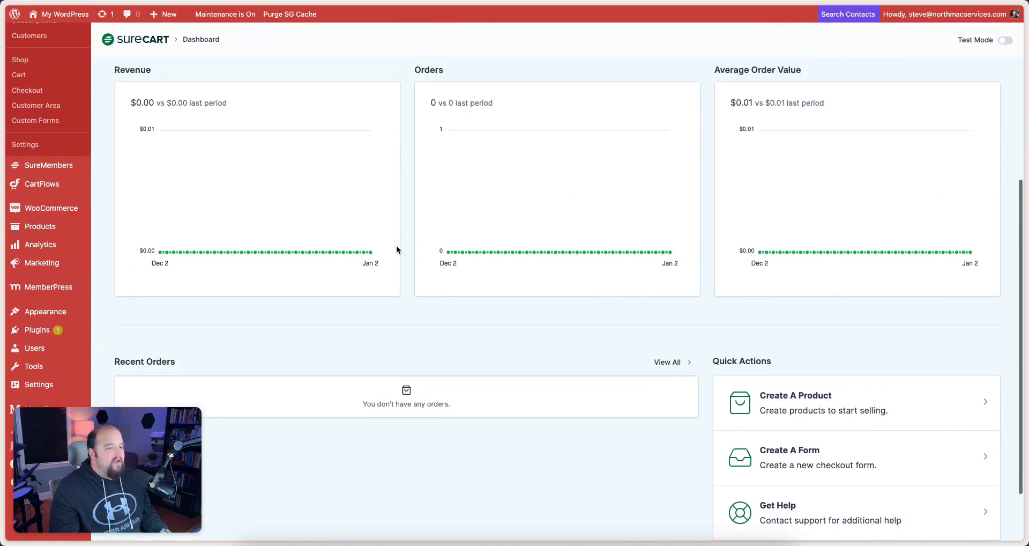
pyautogui.scroll(-3, 396, 249)
pyautogui.scroll(5, 400, 255)
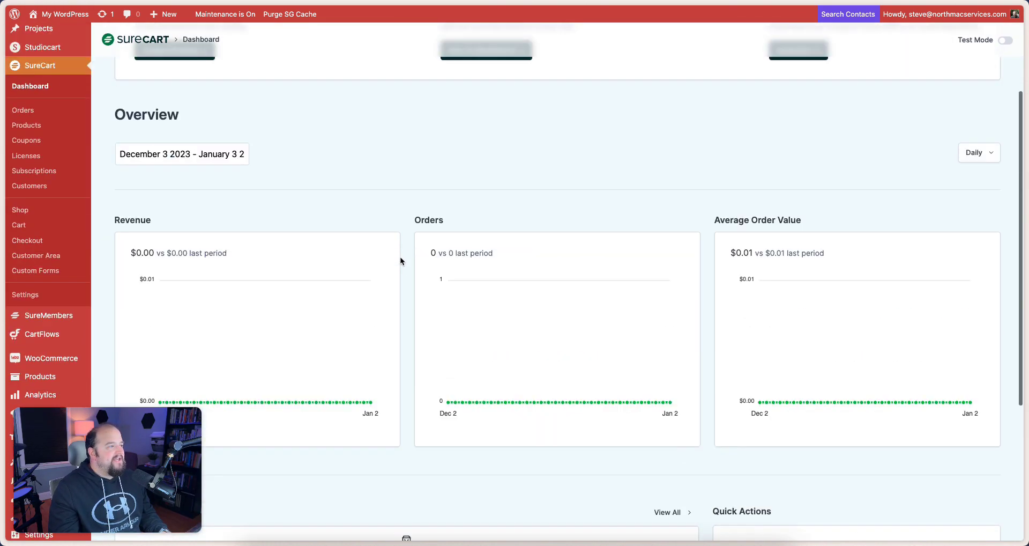
pyautogui.scroll(-5, 399, 260)
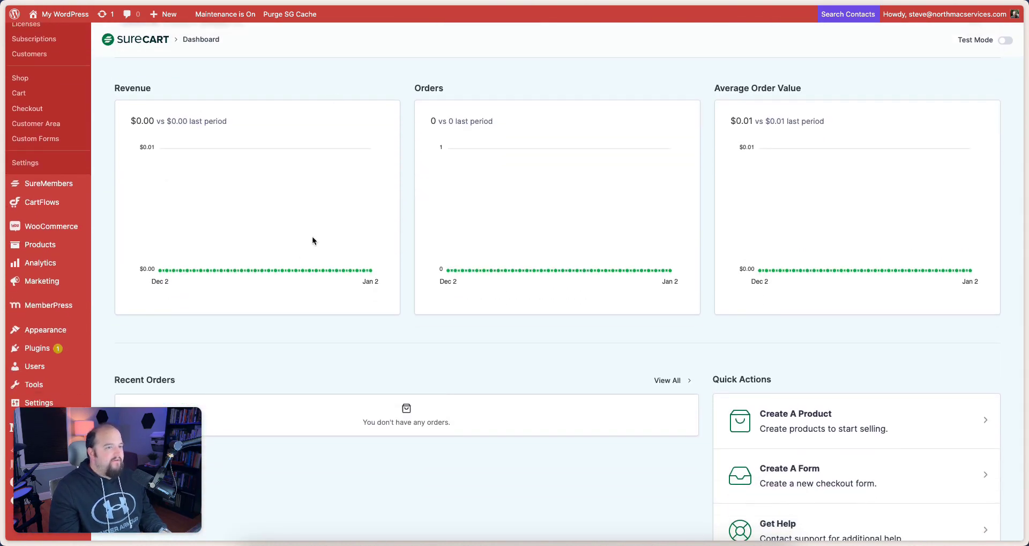
pyautogui.scroll(-1, 313, 241)
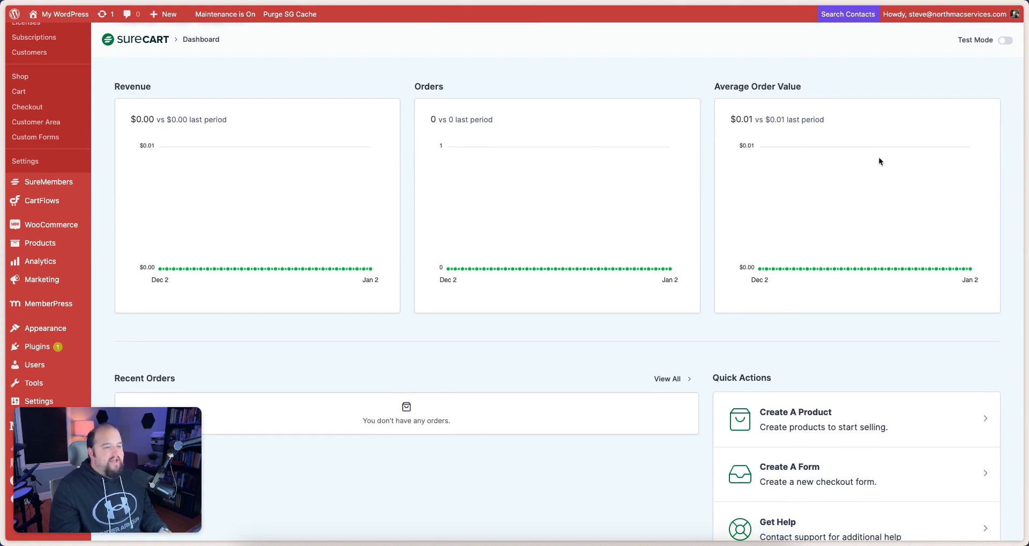
pyautogui.scroll(4, 823, 193)
# Go to Subscriptions and review the Subscription Insights cards and the empty subscriptions table.
pyautogui.click(182, 192)
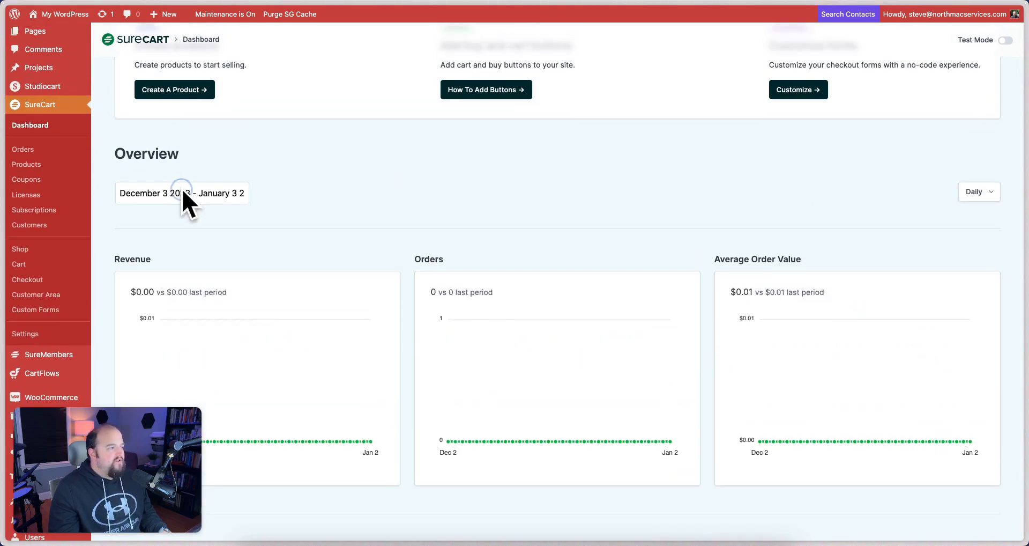
pyautogui.scroll(3, 349, 216)
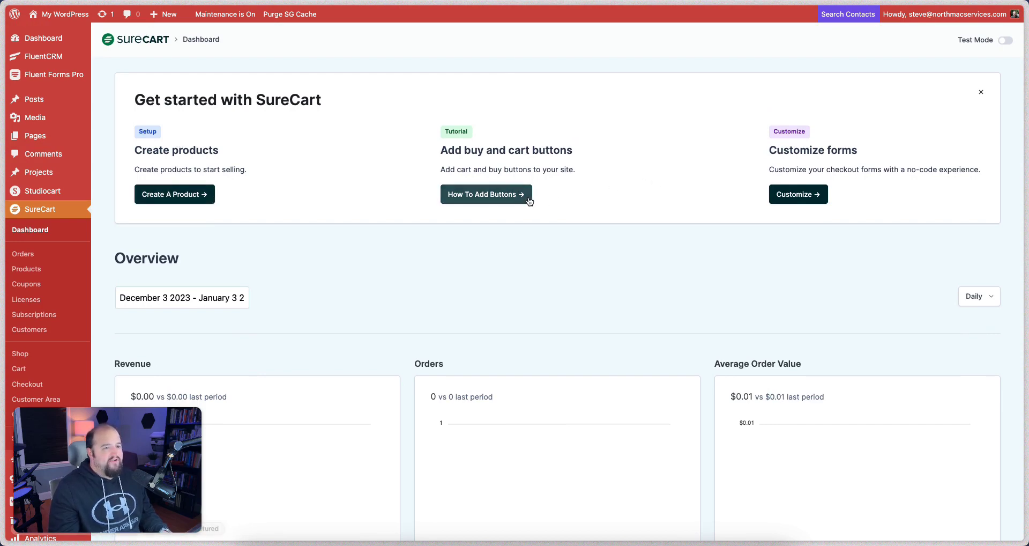
pyautogui.scroll(-10, 792, 217)
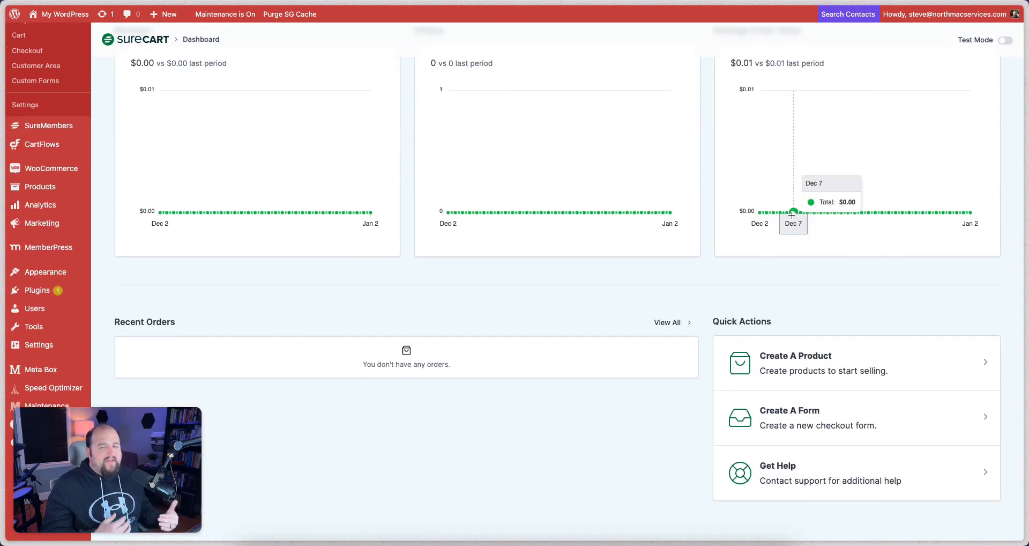
pyautogui.scroll(-2, 815, 343)
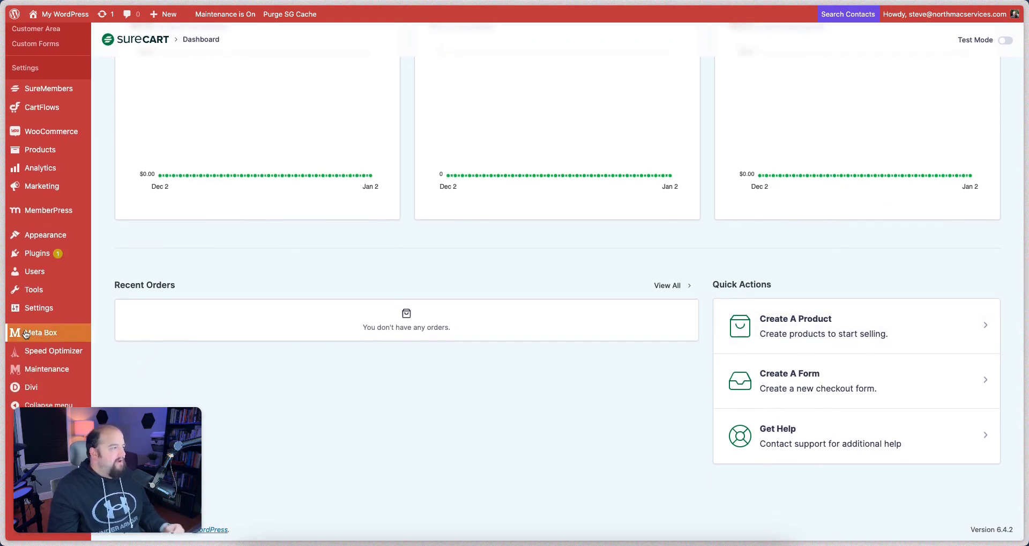
pyautogui.scroll(4, 35, 332)
pyautogui.scroll(7, 35, 332)
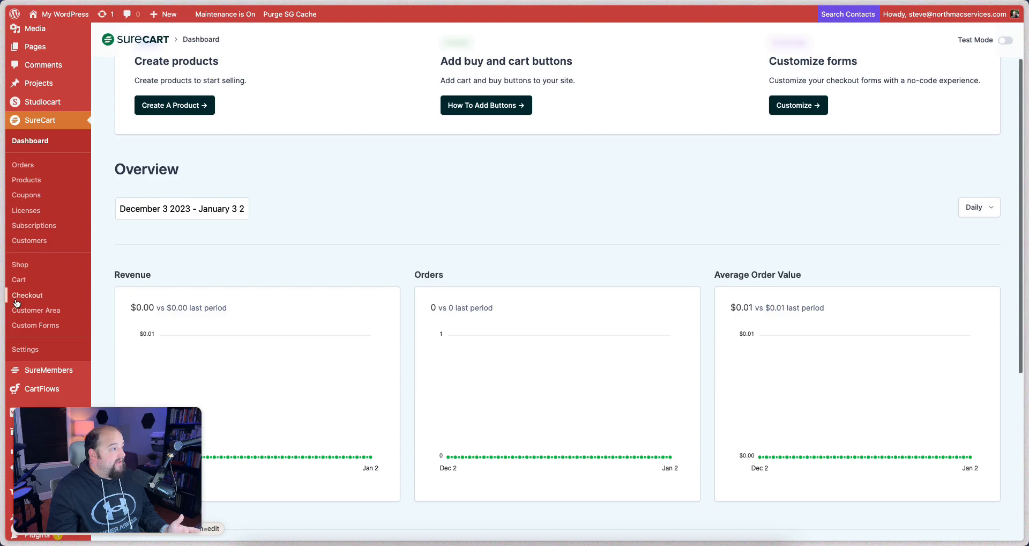
pyautogui.scroll(1, 59, 263)
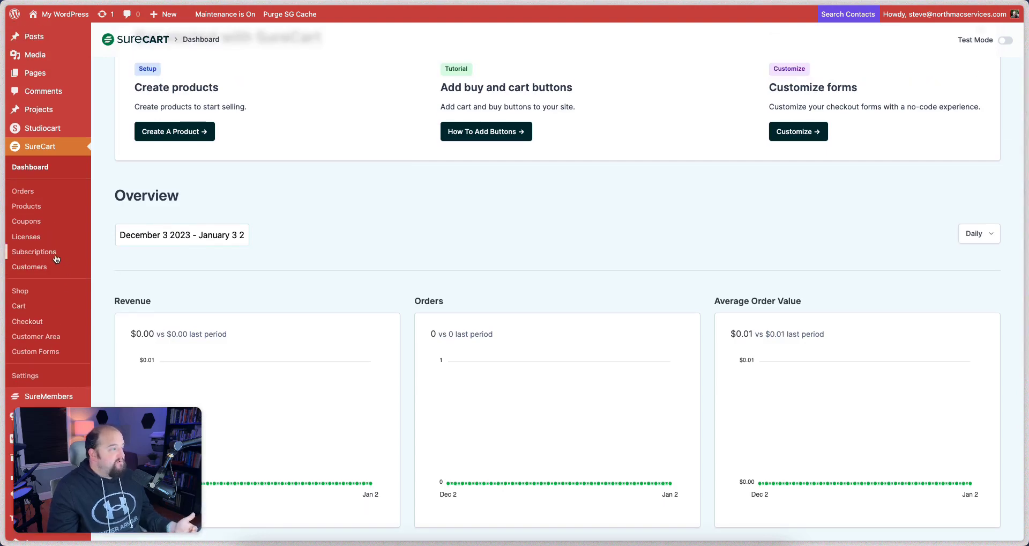
pyautogui.click(56, 255)
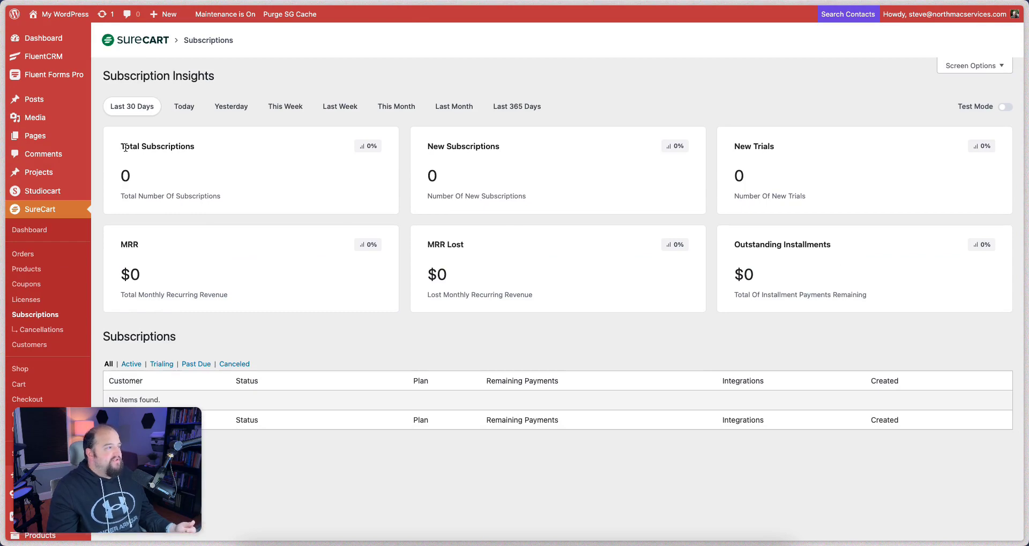
pyautogui.moveTo(125, 148); pyautogui.dragTo(376, 150)
pyautogui.click(448, 146)
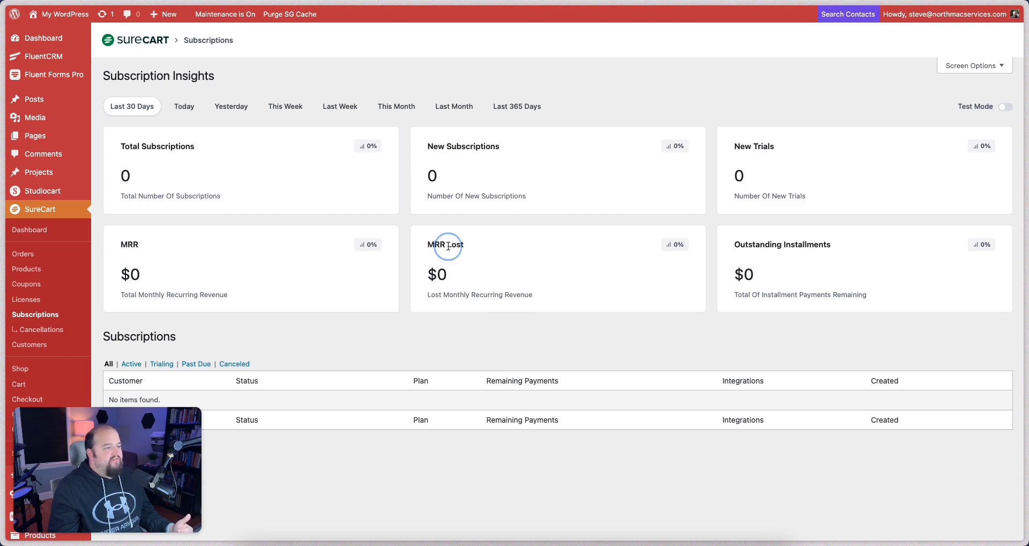
pyautogui.moveTo(448, 245); pyautogui.dragTo(517, 248)
pyautogui.click(786, 253)
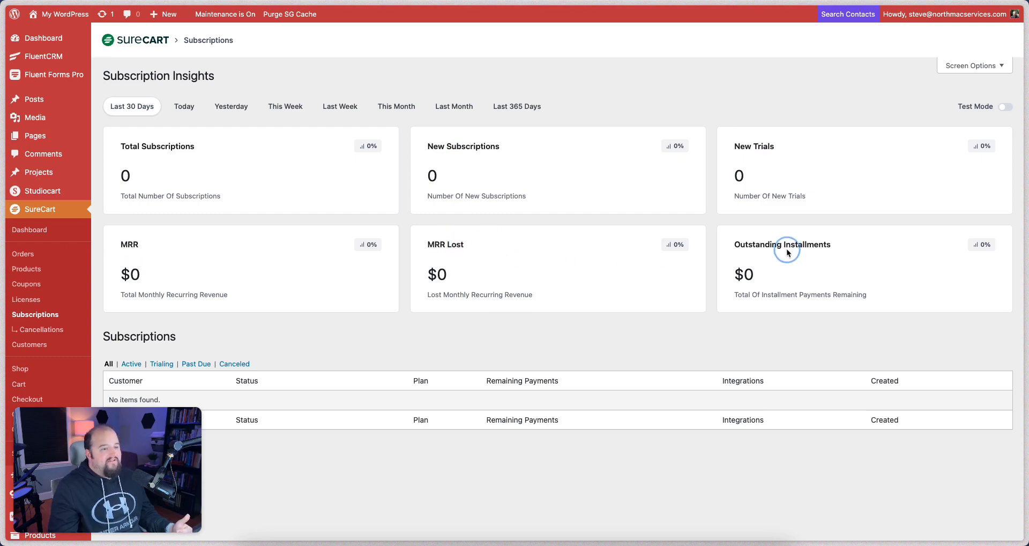
pyautogui.scroll(-3, 719, 273)
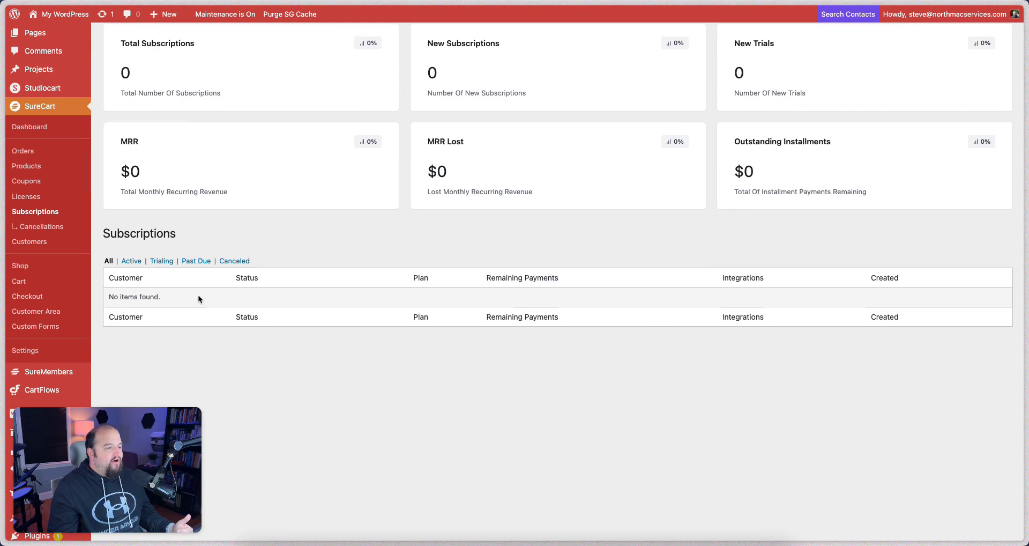
pyautogui.scroll(3, 500, 355)
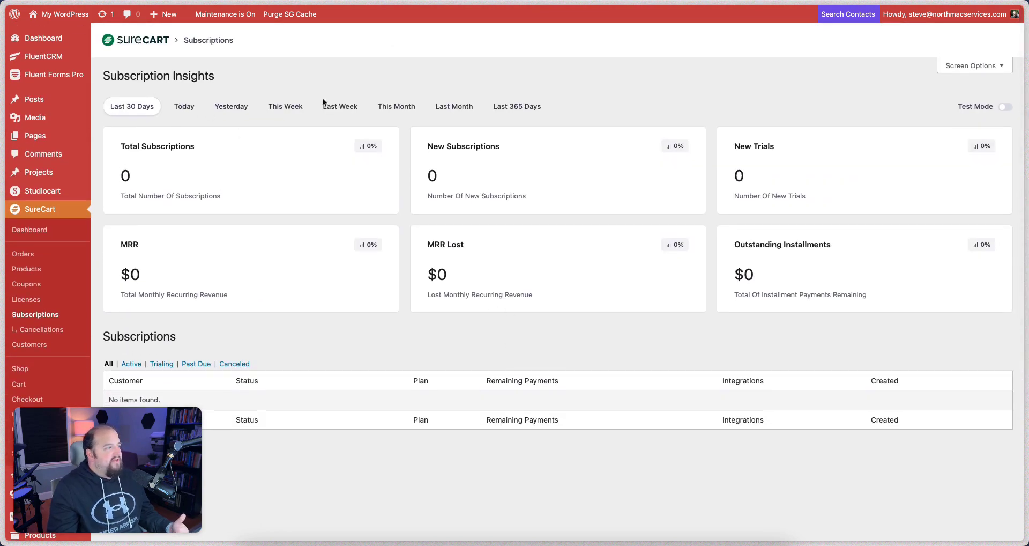
pyautogui.scroll(-1, 178, 178)
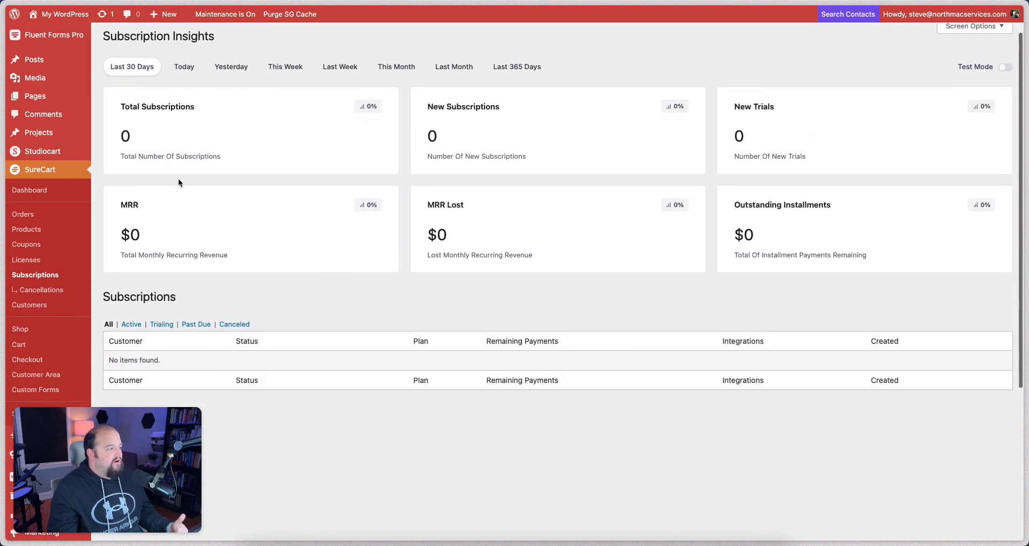
# Go to Cancellations and scroll past the Subscription Saver offer to the empty Cancellation Attempts table.
pyautogui.click(42, 290)
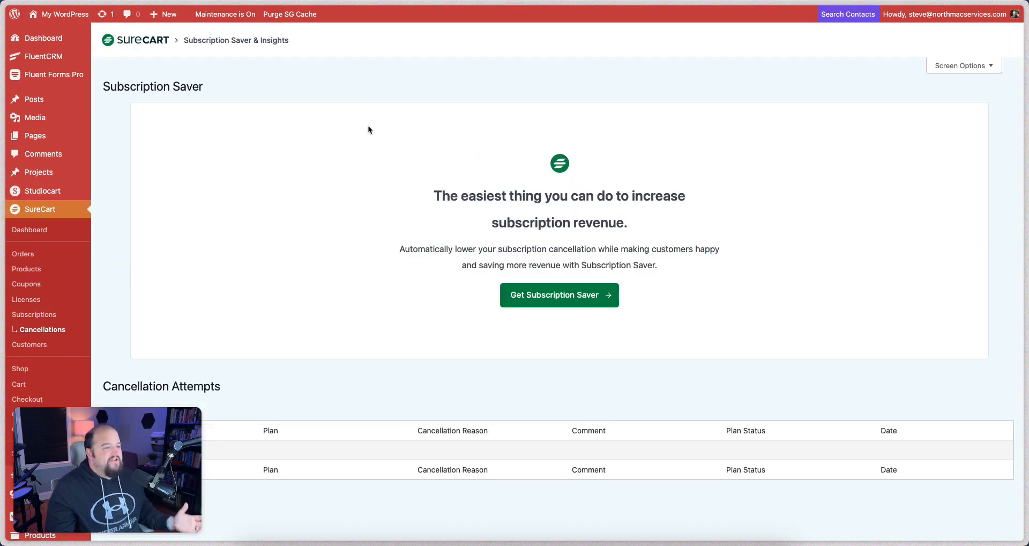
pyautogui.moveTo(464, 189); pyautogui.dragTo(606, 256)
pyautogui.click(645, 255)
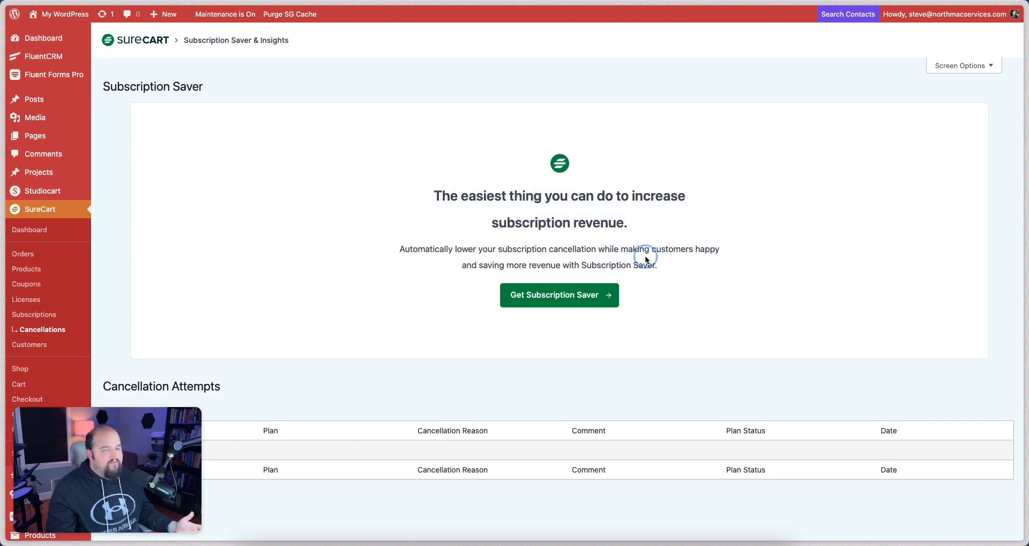
pyautogui.scroll(-3, 639, 256)
pyautogui.scroll(-1, 639, 258)
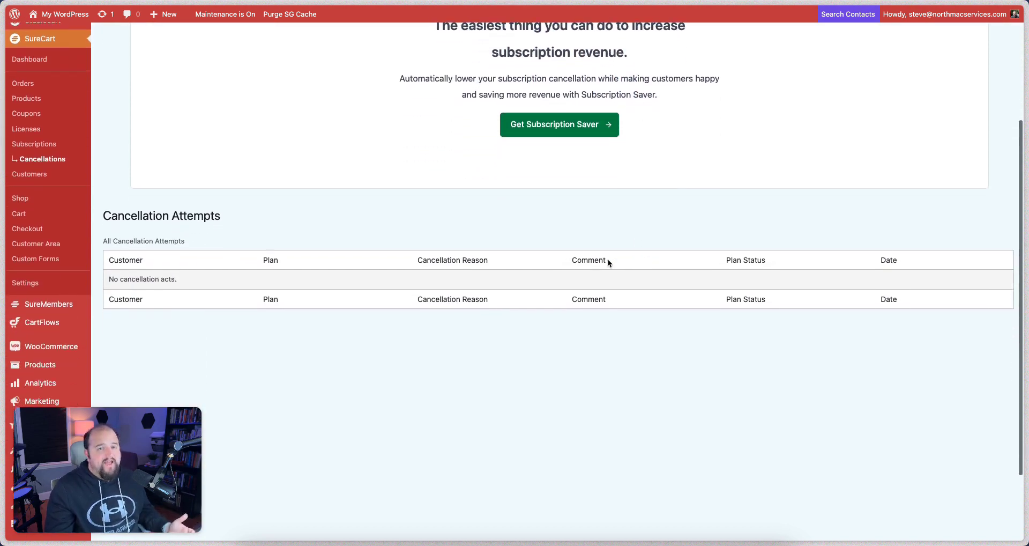
pyautogui.scroll(3, 269, 267)
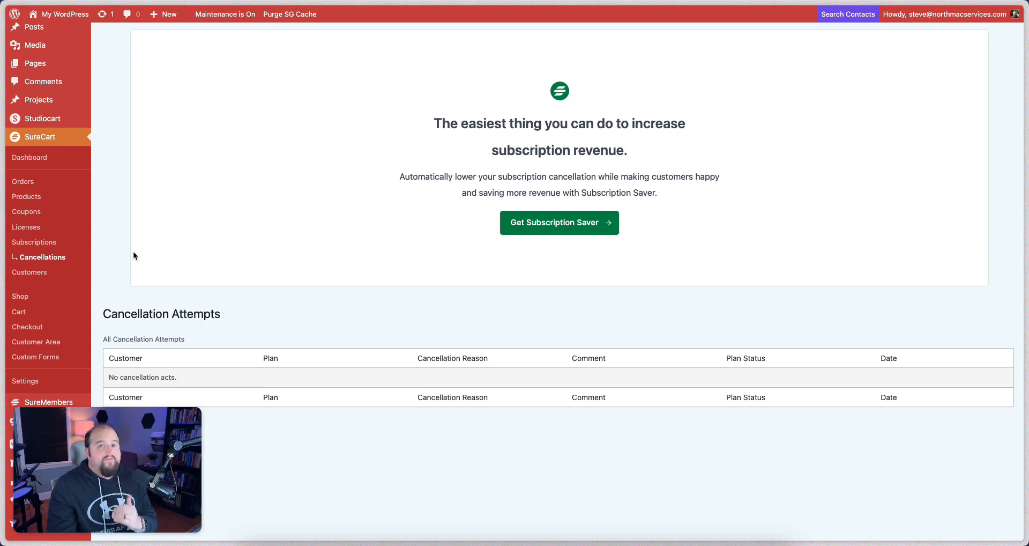
# From the Products list, start a new product and enter 'My Awesome Course' as its name.
pyautogui.click(46, 201)
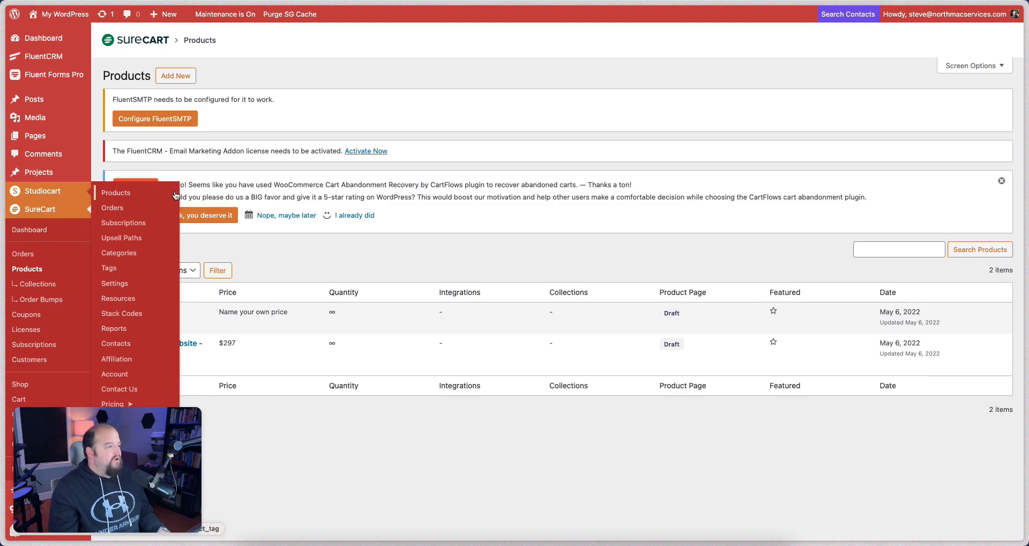
pyautogui.scroll(-2, 472, 258)
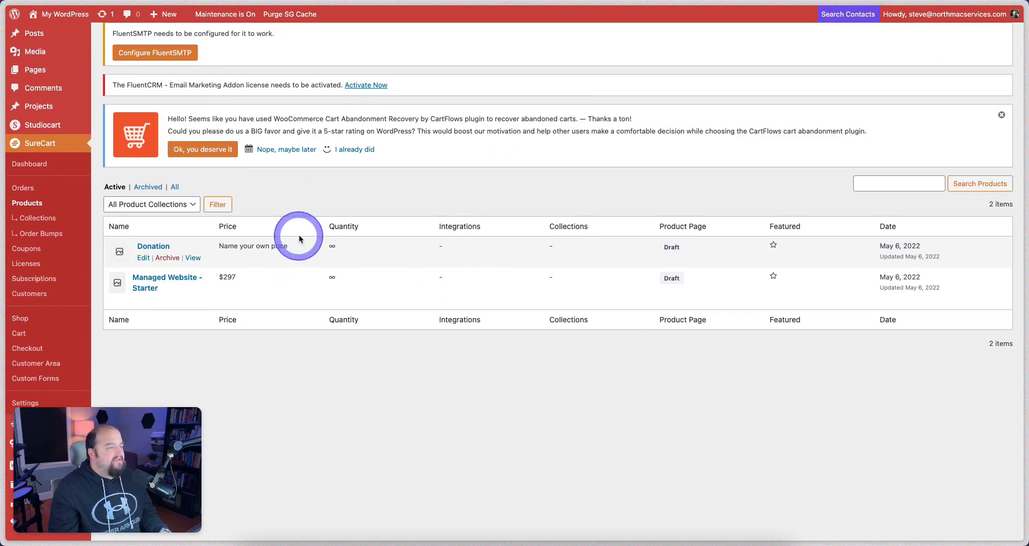
pyautogui.scroll(2, 214, 183)
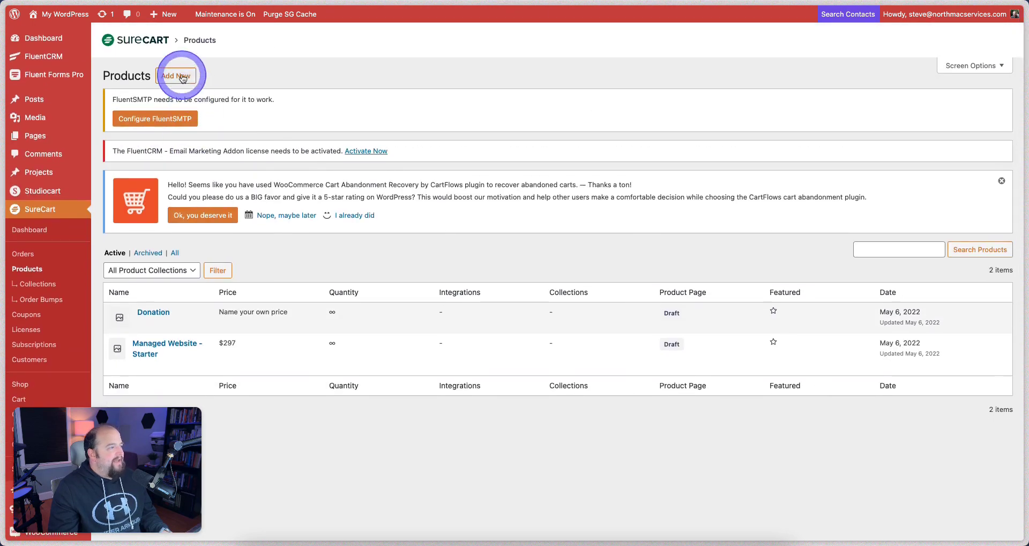
pyautogui.click(183, 78)
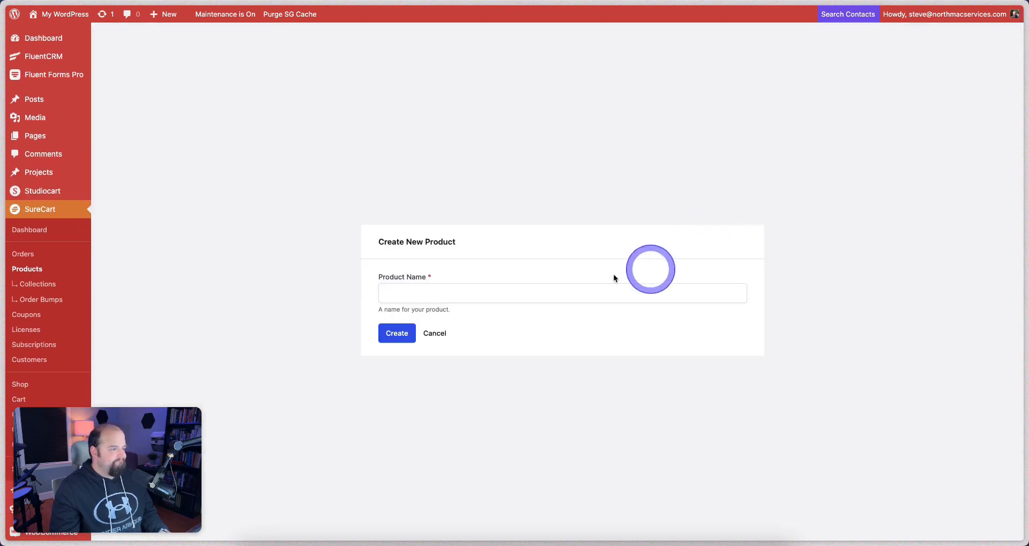
pyautogui.click(561, 291)
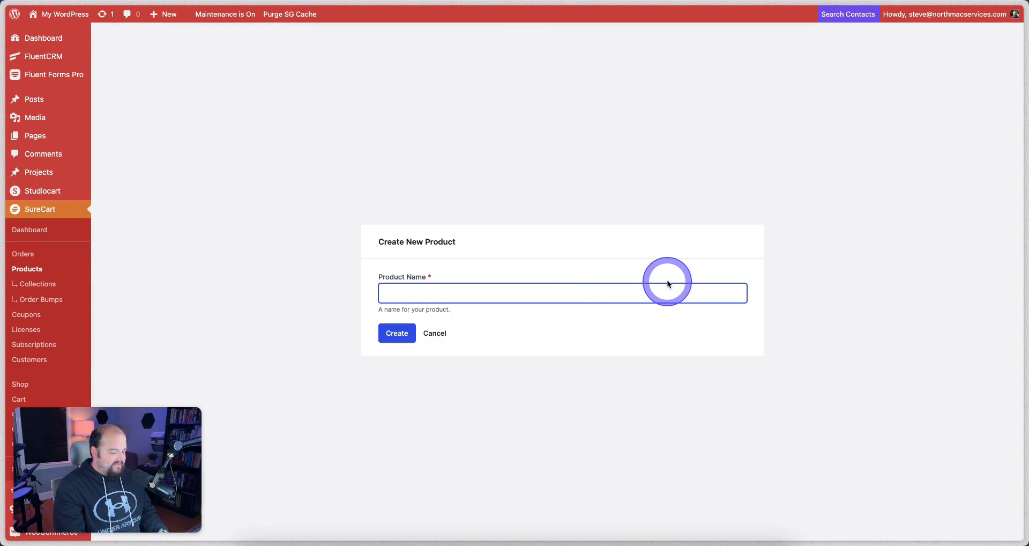
pyautogui.write('My Awesome Course')
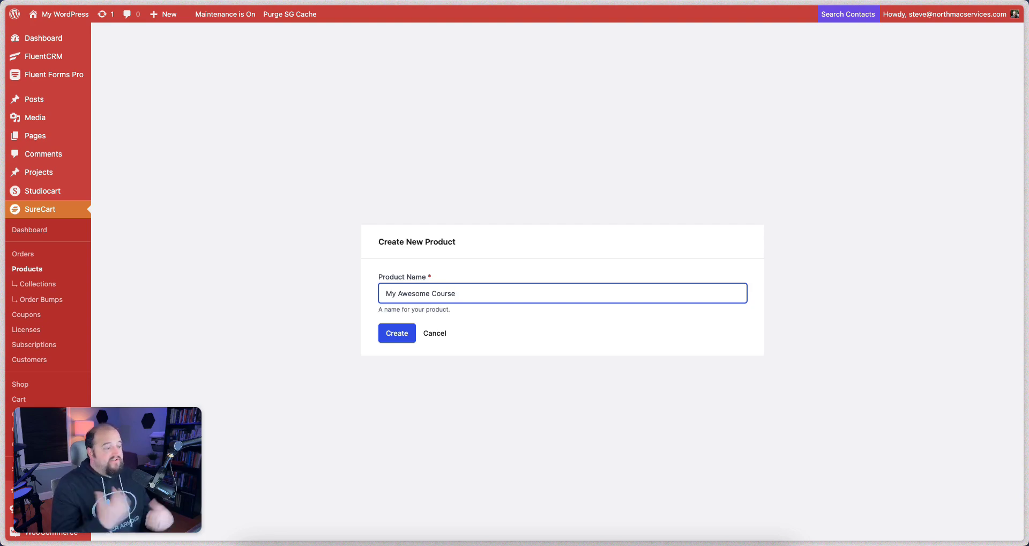
# Create the product and add the description 'This course will teach you how to be positively awsome!'.
pyautogui.click(396, 333)
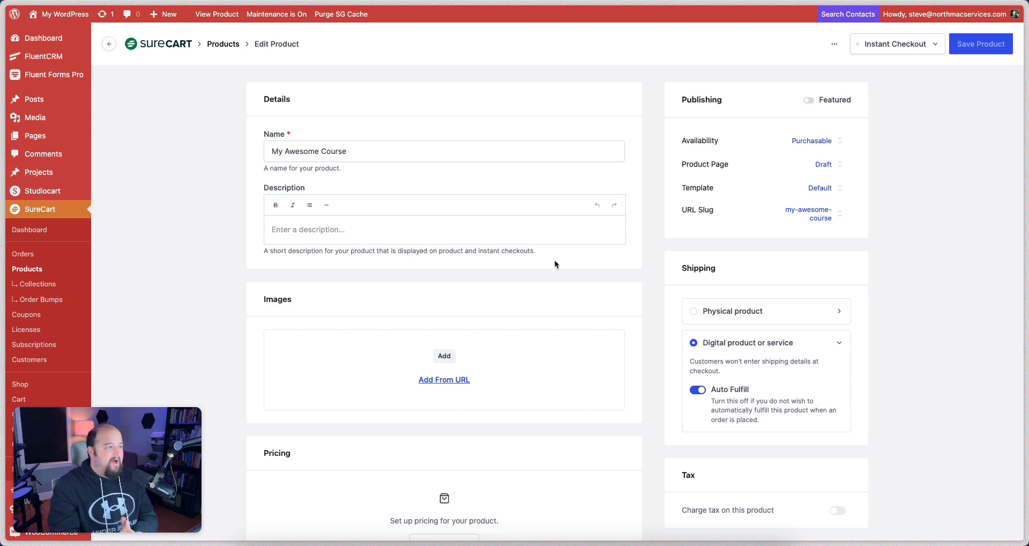
pyautogui.click(336, 236)
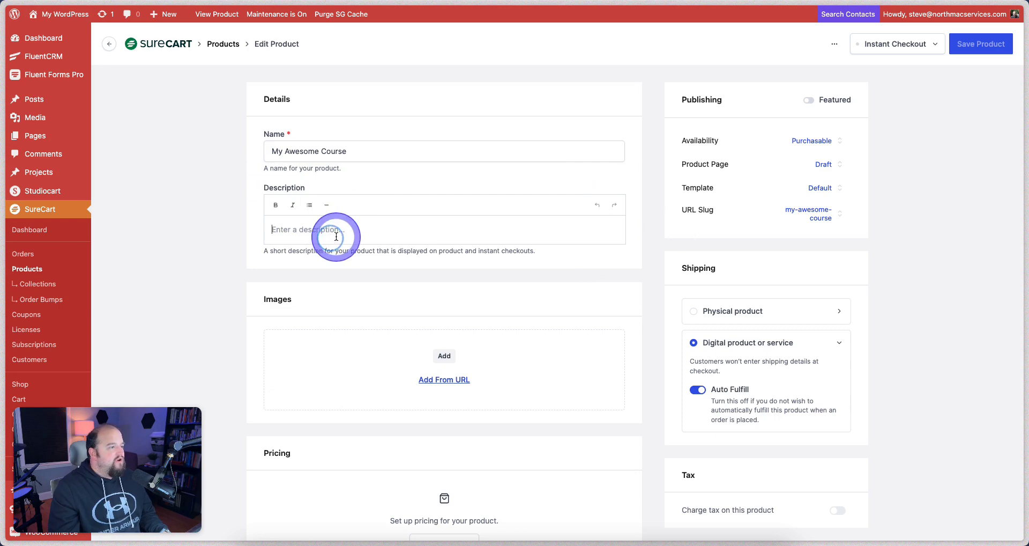
pyautogui.write('This cours')
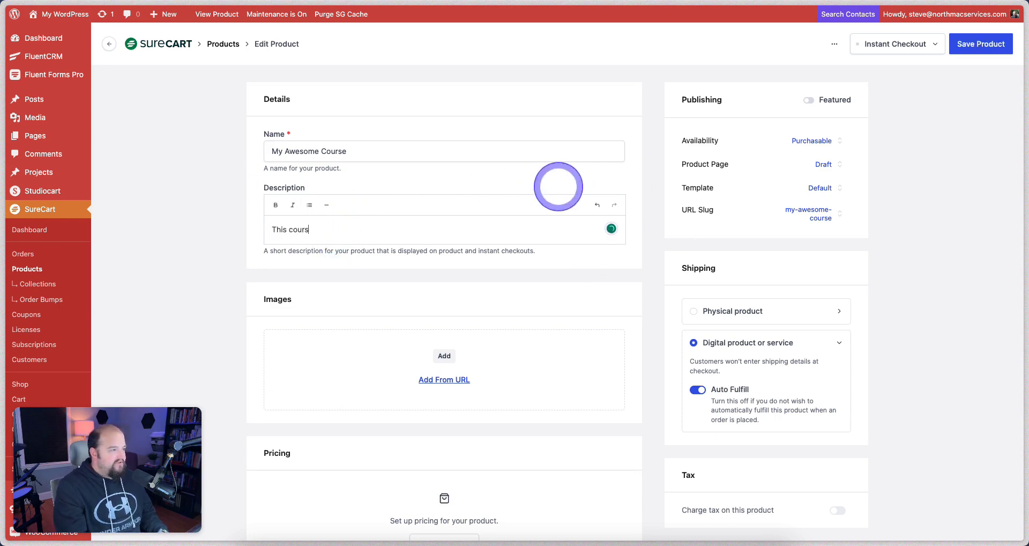
pyautogui.write('e will teach you how ')
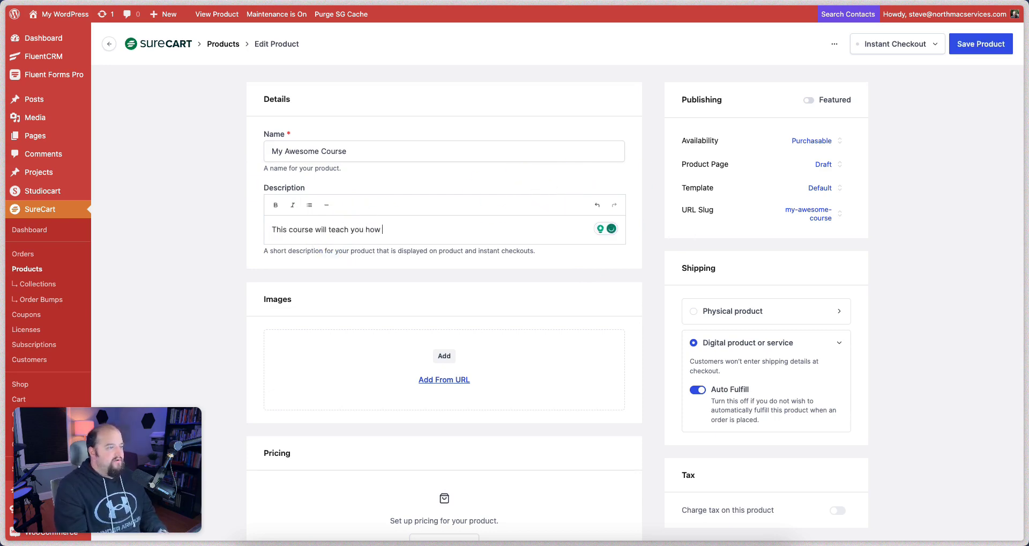
pyautogui.write('to be positively ')
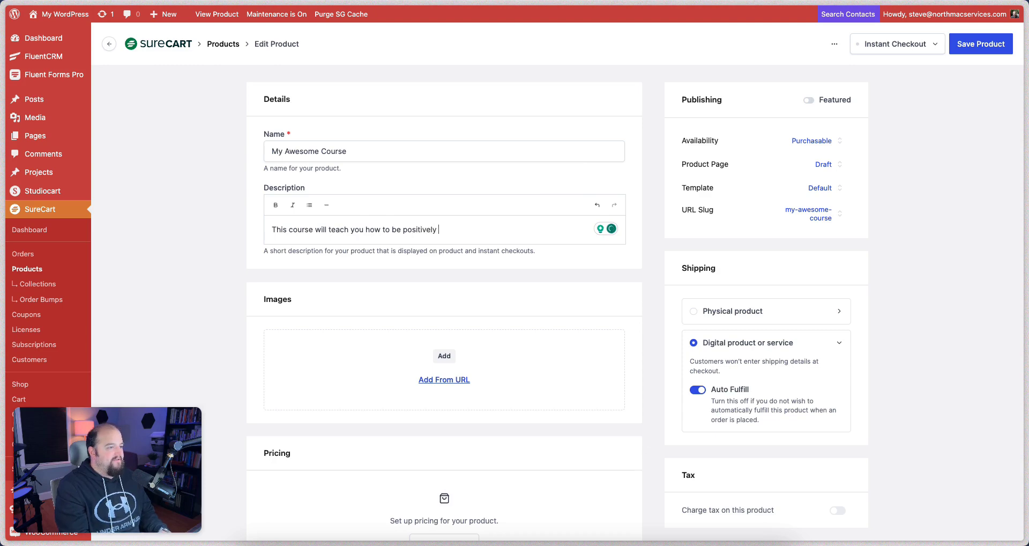
pyautogui.write('awsome!')
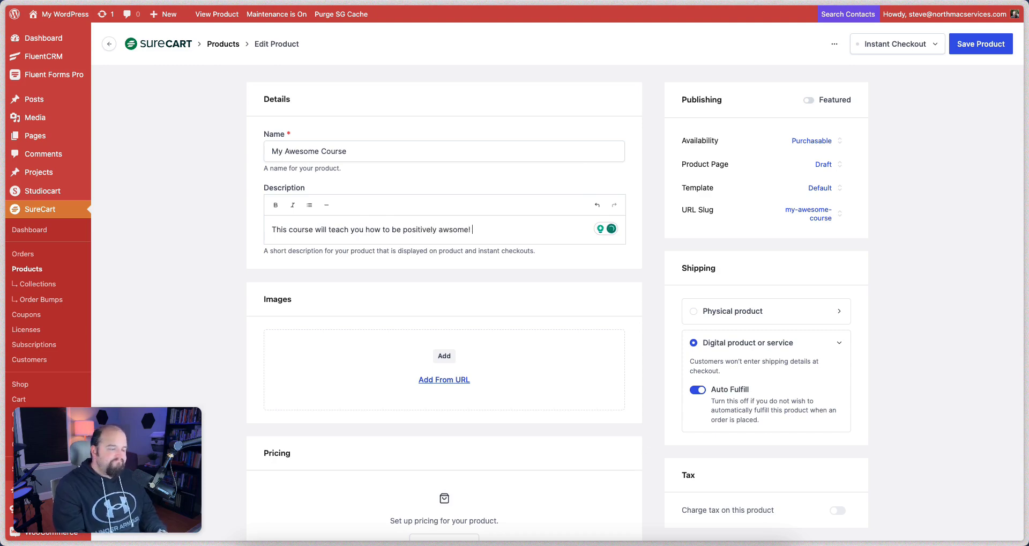
pyautogui.scroll(-3, 455, 282)
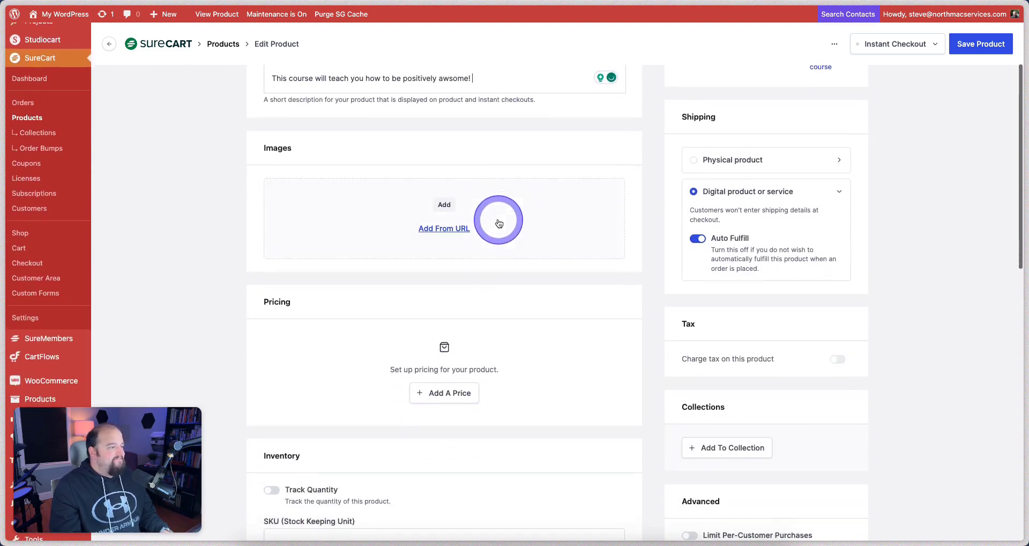
pyautogui.scroll(-2, 538, 270)
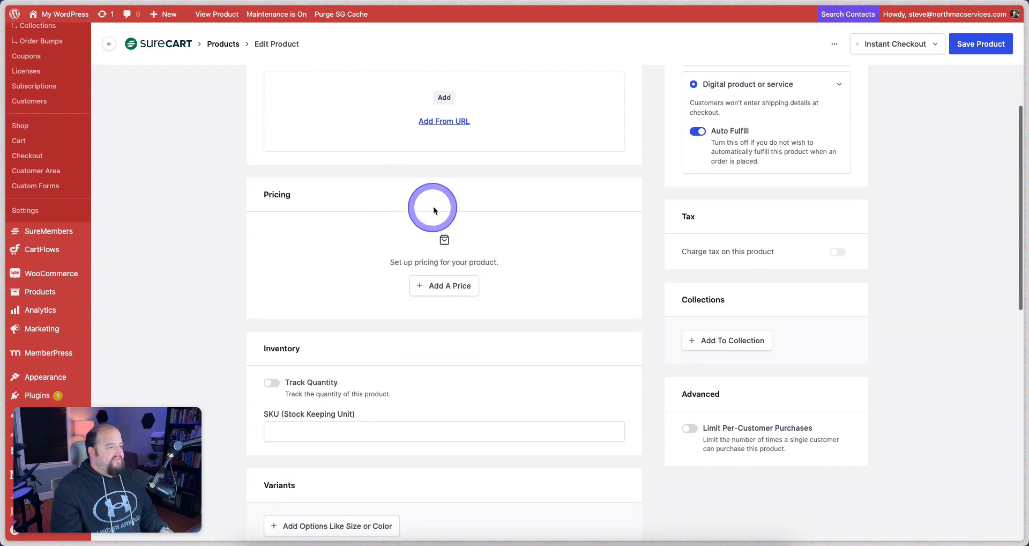
# Add a new price to the product and name it 'Basic Plan'.
pyautogui.click(435, 286)
pyautogui.click(569, 181)
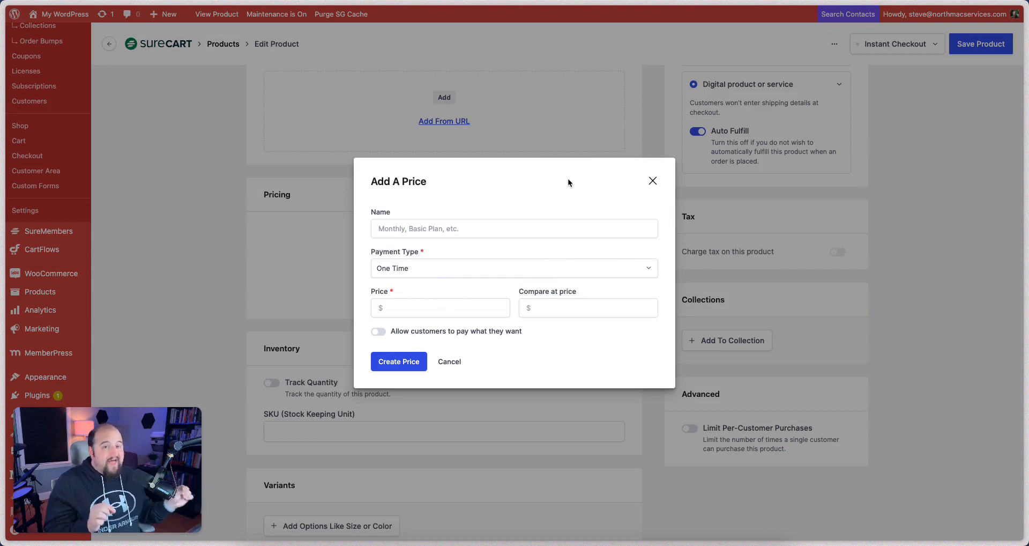
pyautogui.click(513, 229)
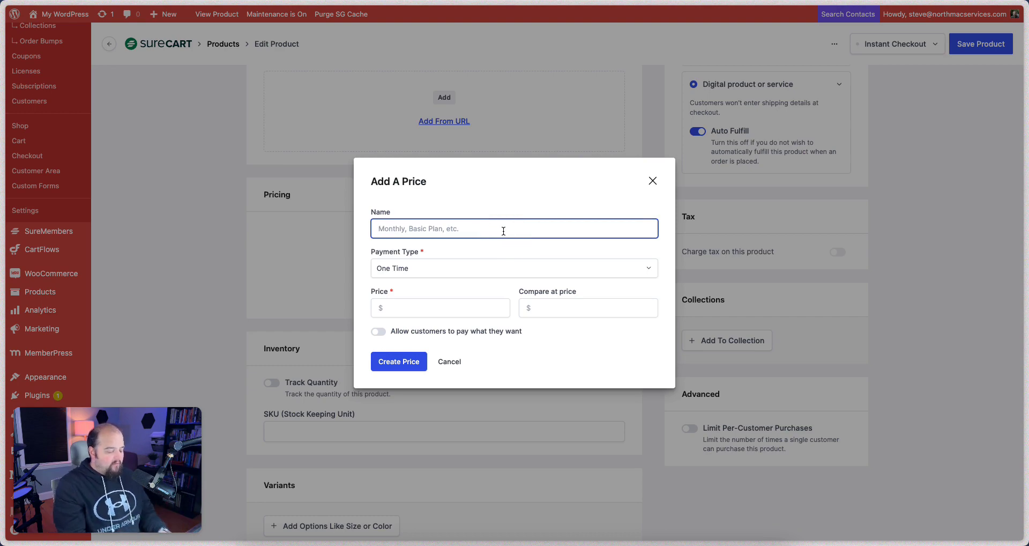
pyautogui.write('297')
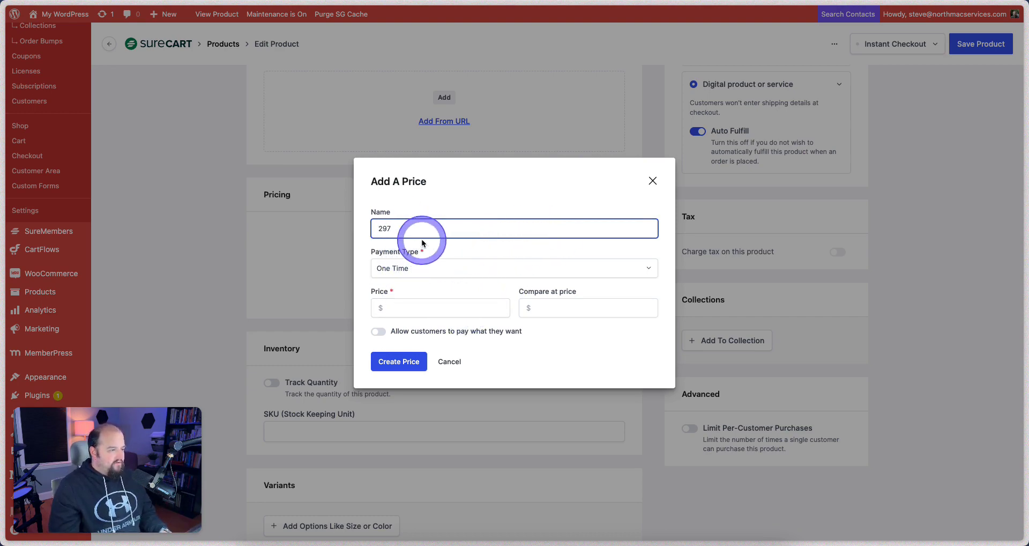
pyautogui.press('BackSpace')
pyautogui.press('BackSpace')
pyautogui.press('BackSpace')
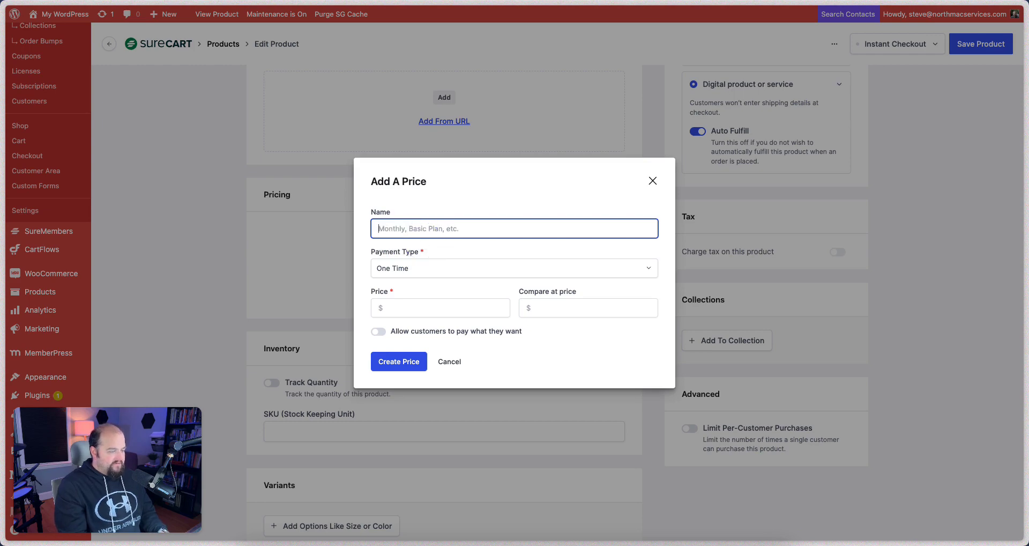
pyautogui.write('Basic Plan')
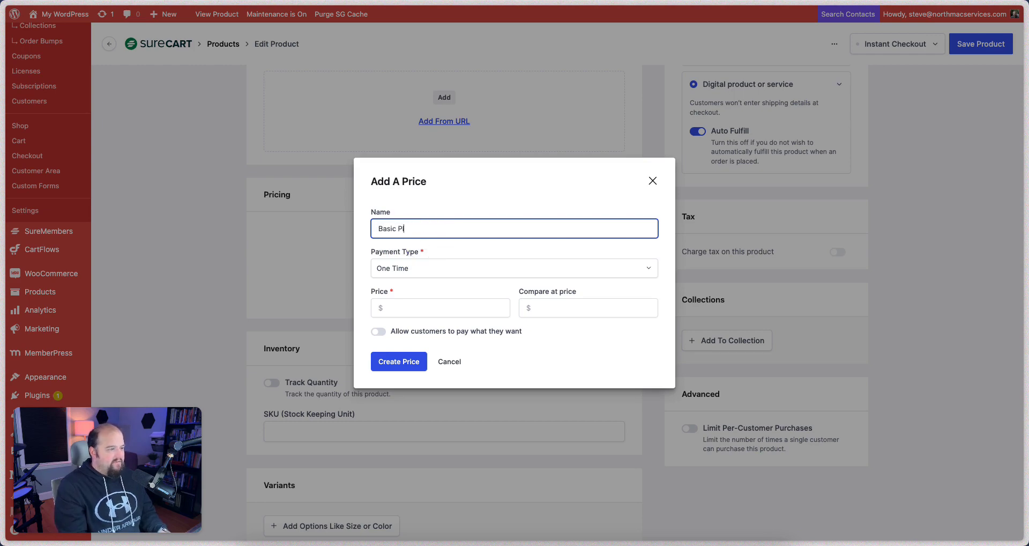
# Give Basic Plan a one-time $297 price with a $497 compare-at price and create it.
pyautogui.click(436, 305)
pyautogui.write('20')
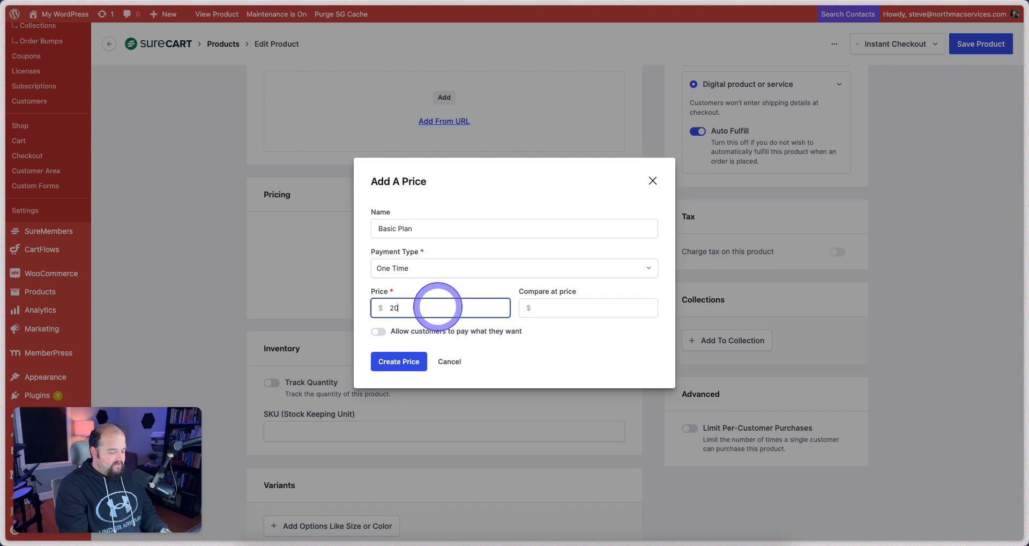
pyautogui.write('97')
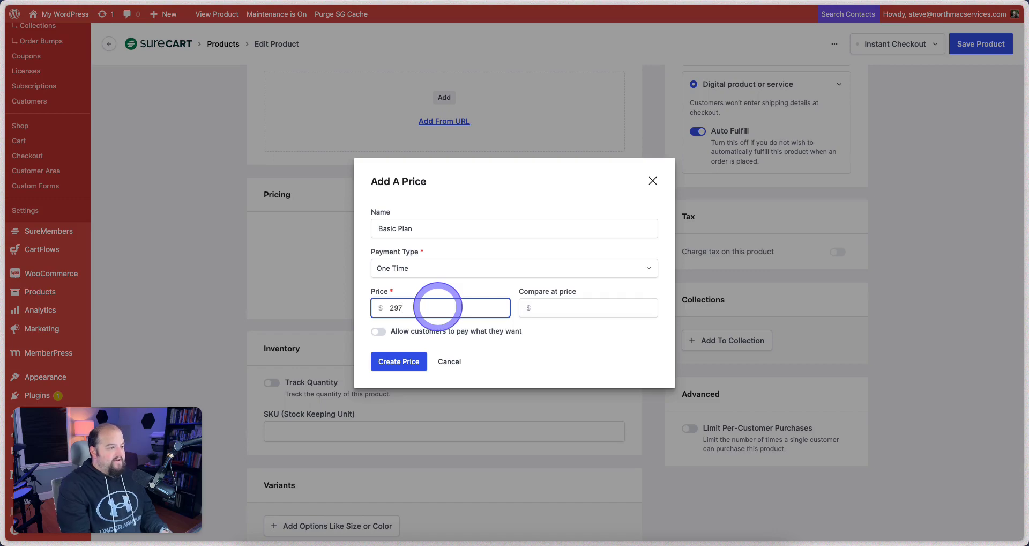
pyautogui.click(559, 303)
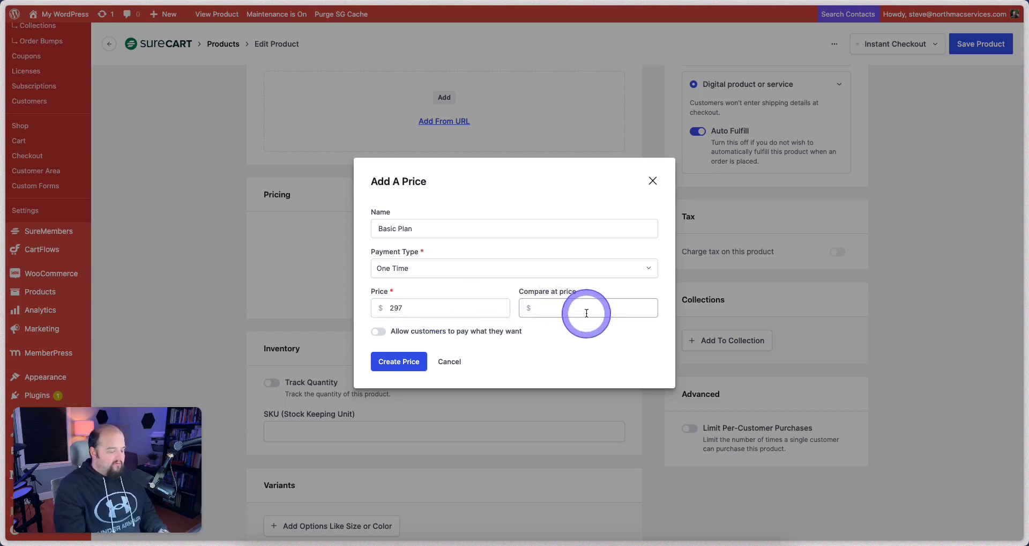
pyautogui.click(586, 312)
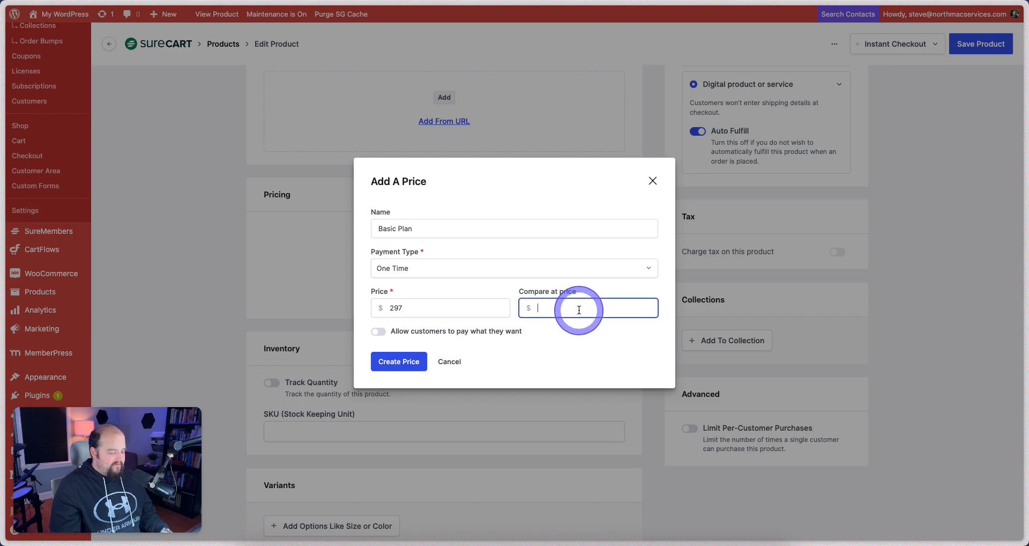
pyautogui.write('497')
pyautogui.click(591, 342)
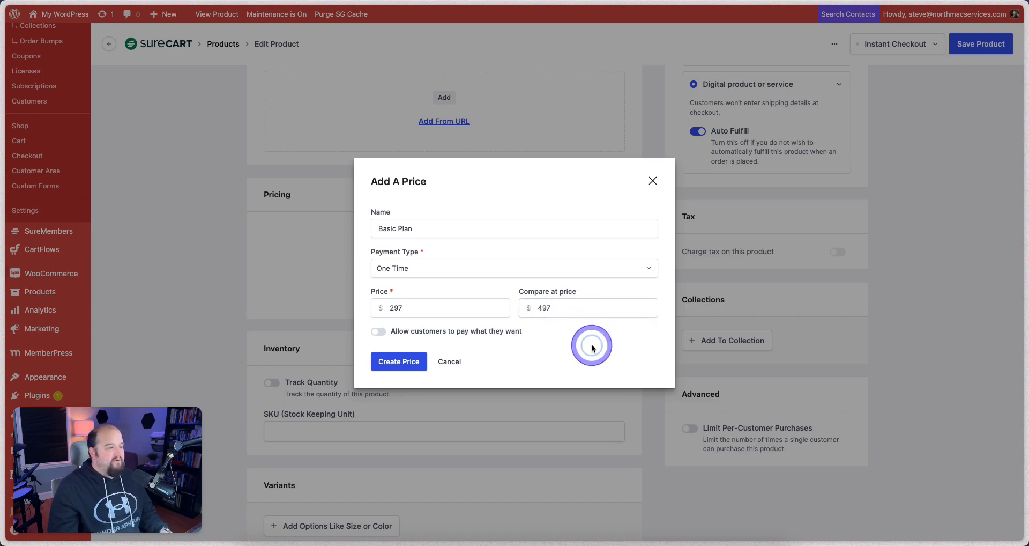
pyautogui.click(387, 331)
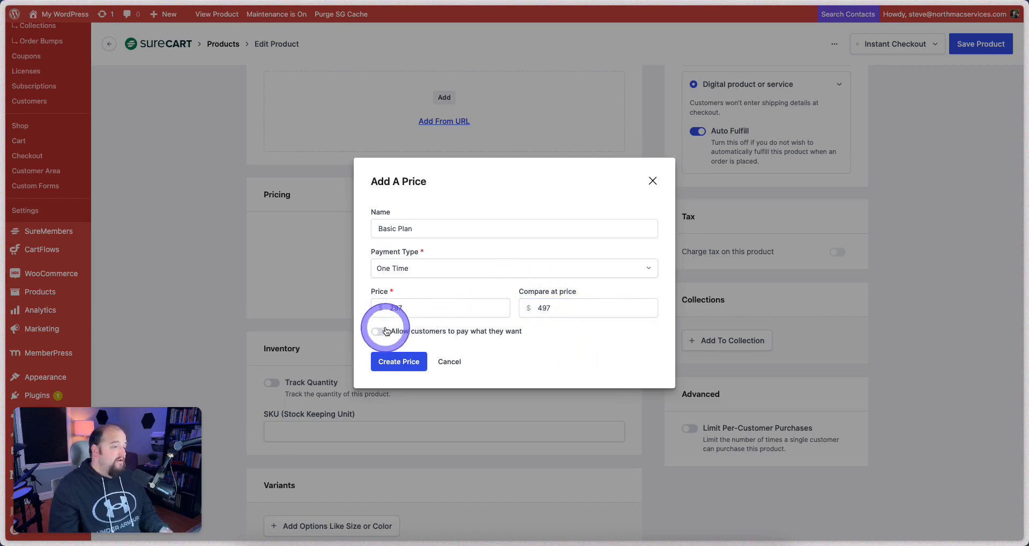
pyautogui.click(400, 361)
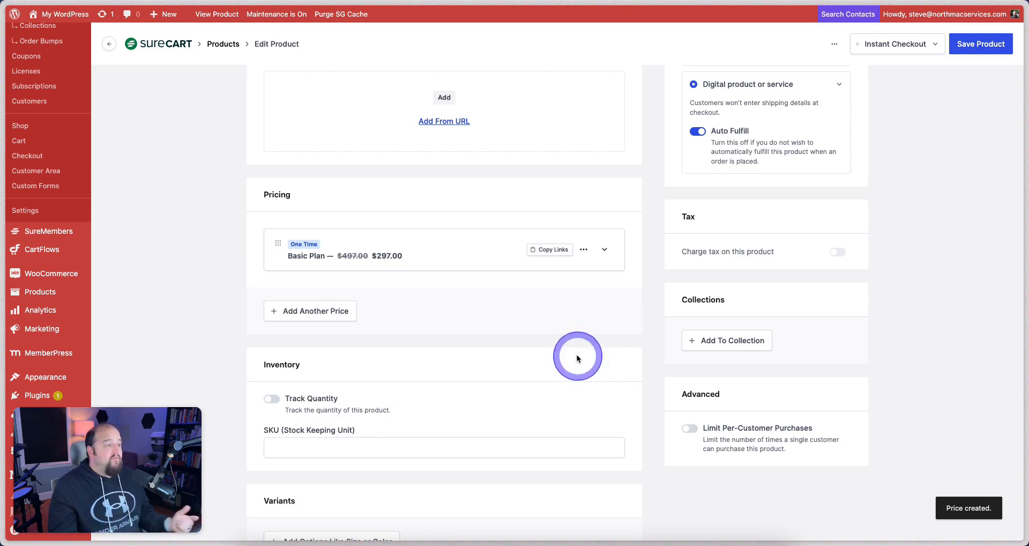
# Add 'Advanced Plan with Coaching' as a $297 subscription billed every 1 month.
pyautogui.click(310, 312)
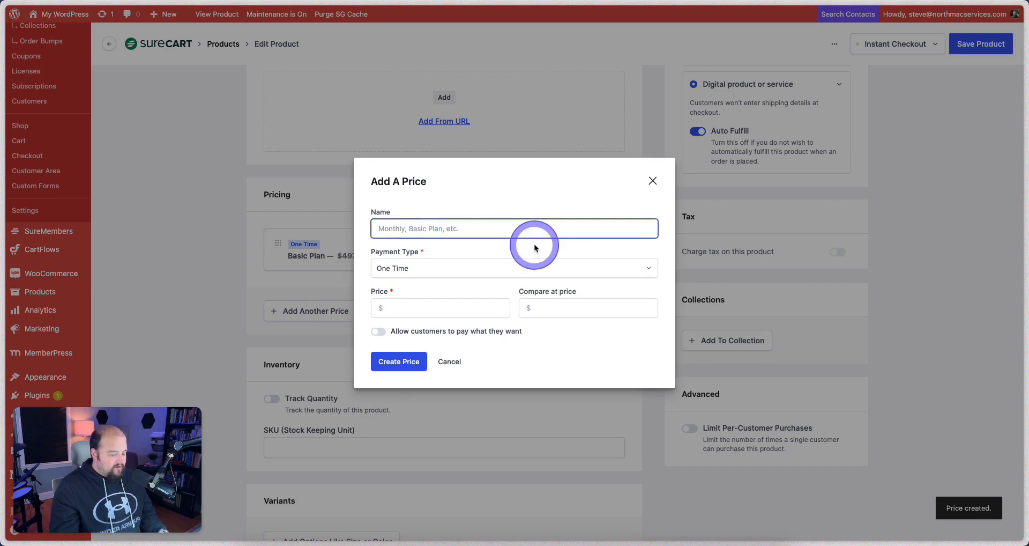
pyautogui.write('Advan')
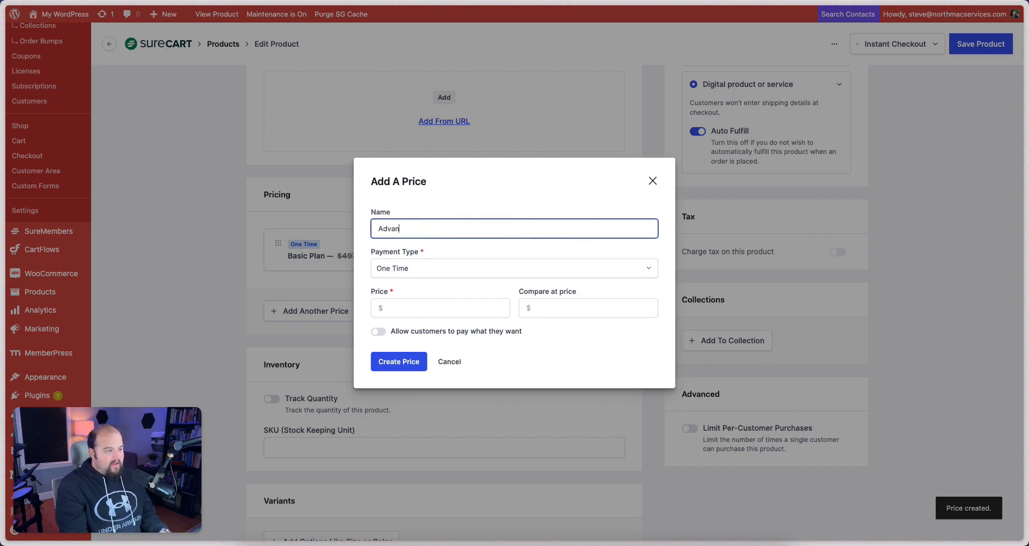
pyautogui.write('ced Plan with Coaching')
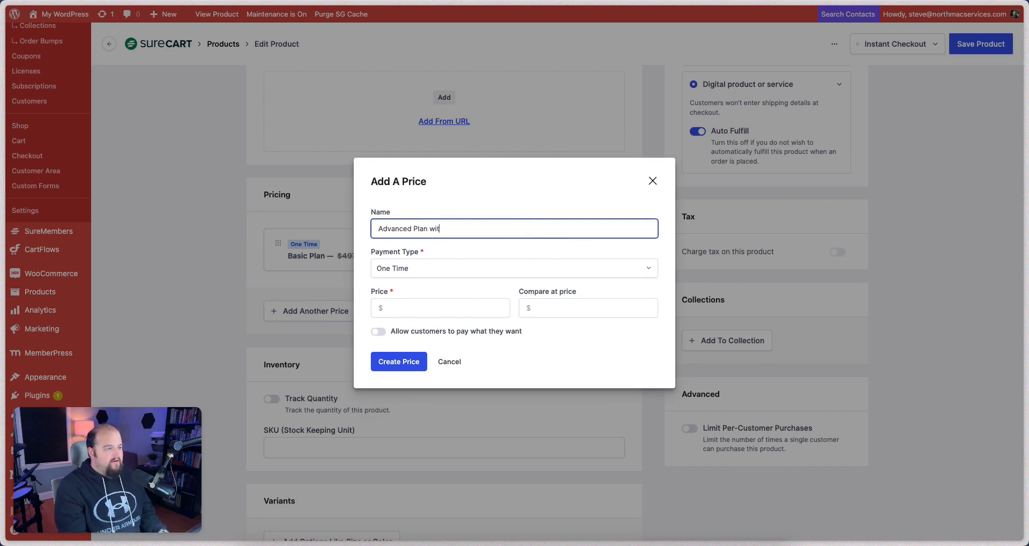
pyautogui.click(472, 307)
pyautogui.write('297')
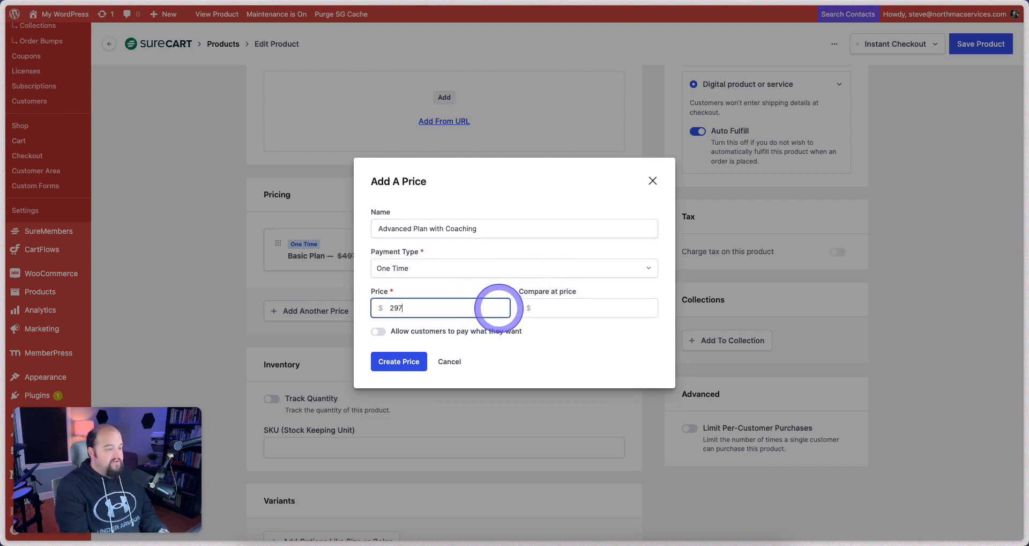
pyautogui.click(469, 269)
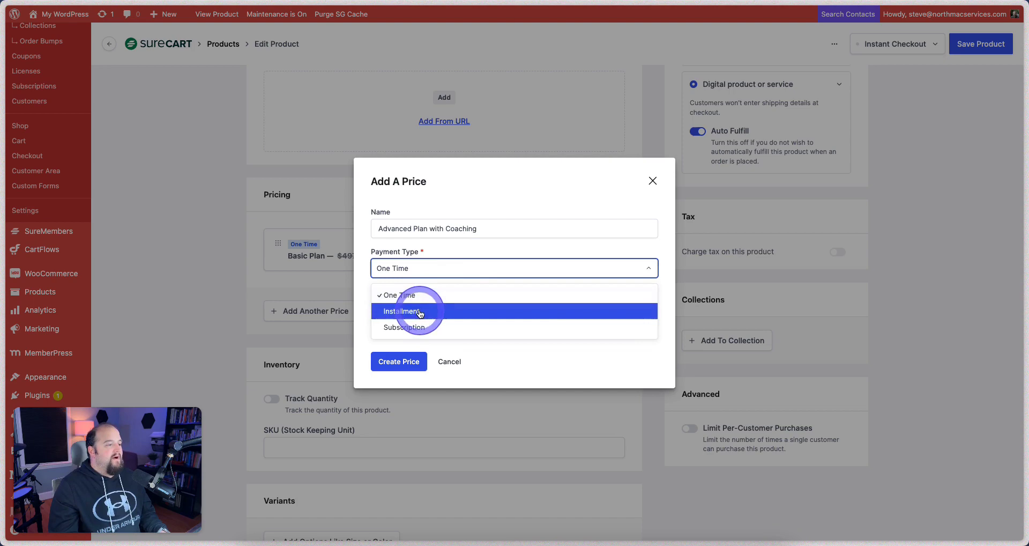
pyautogui.click(416, 327)
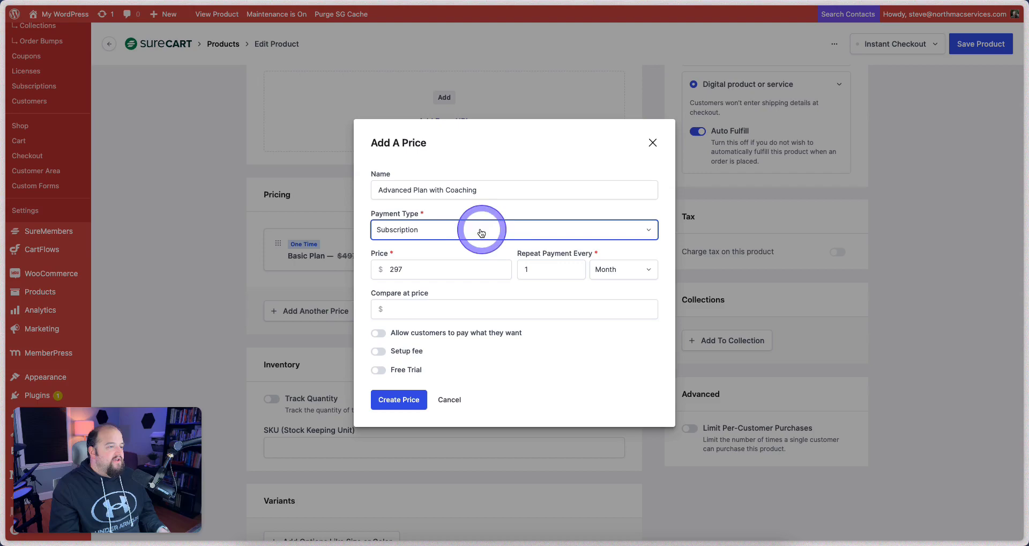
pyautogui.moveTo(402, 270); pyautogui.dragTo(379, 269)
pyautogui.click(604, 270)
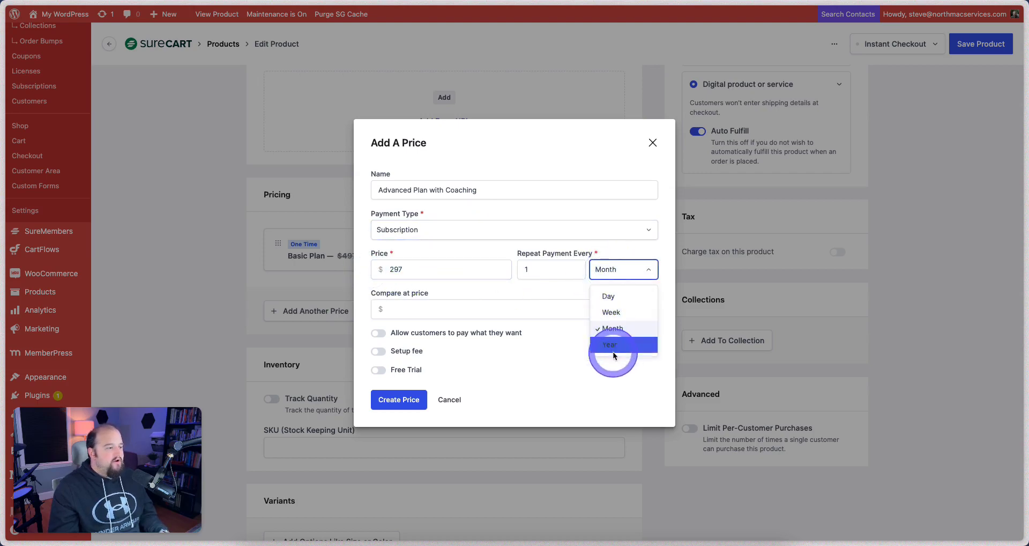
pyautogui.click(471, 309)
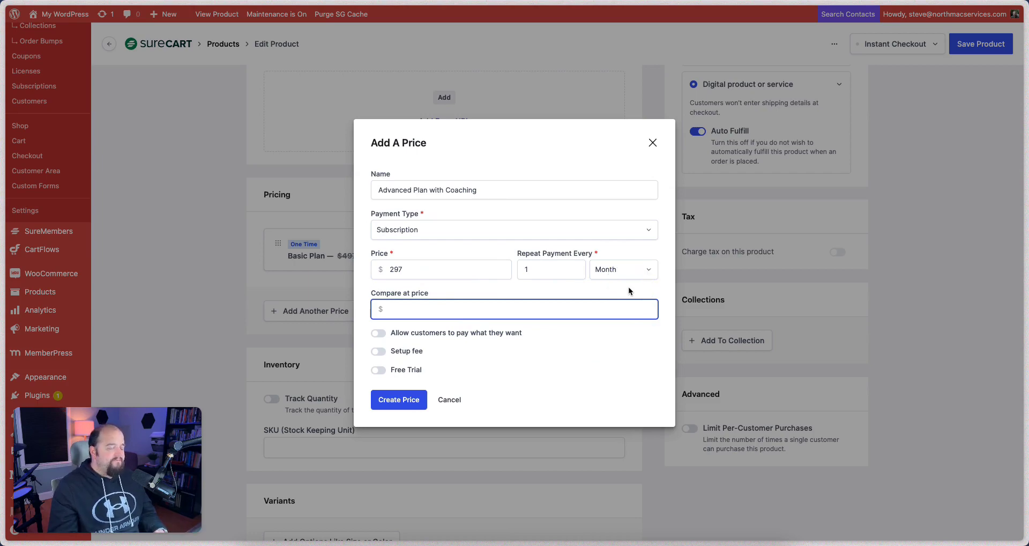
pyautogui.click(528, 371)
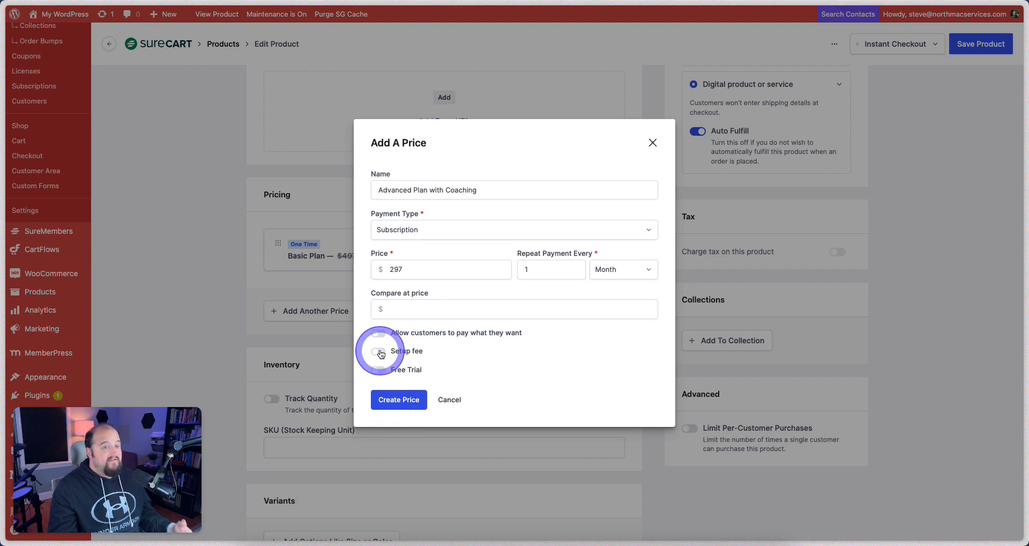
pyautogui.click(414, 400)
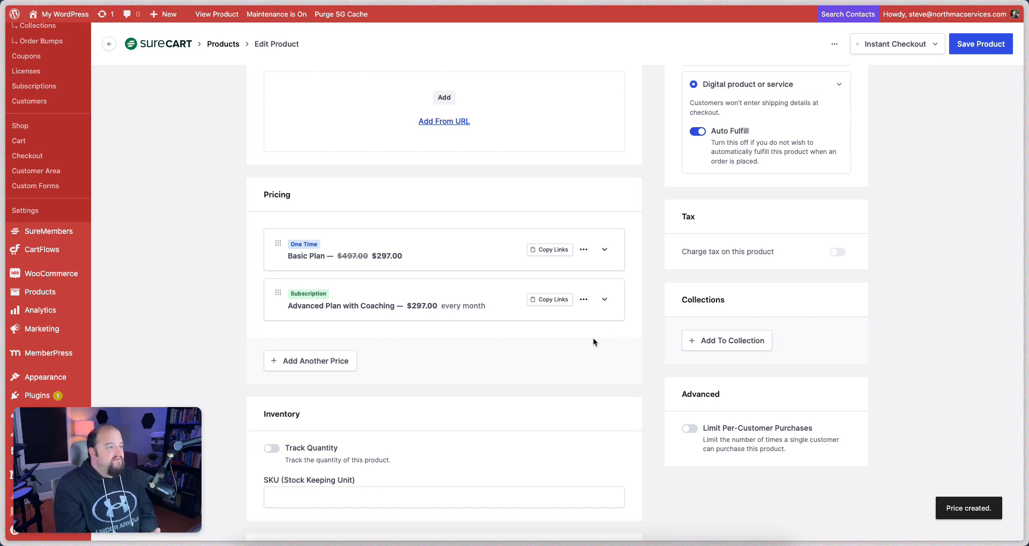
pyautogui.scroll(-5, 593, 336)
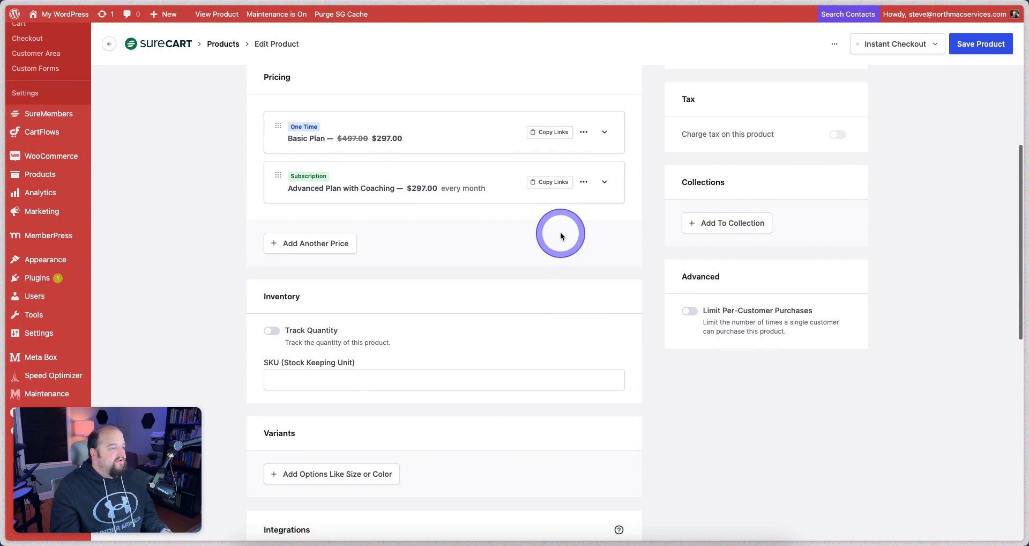
pyautogui.scroll(1, 339, 193)
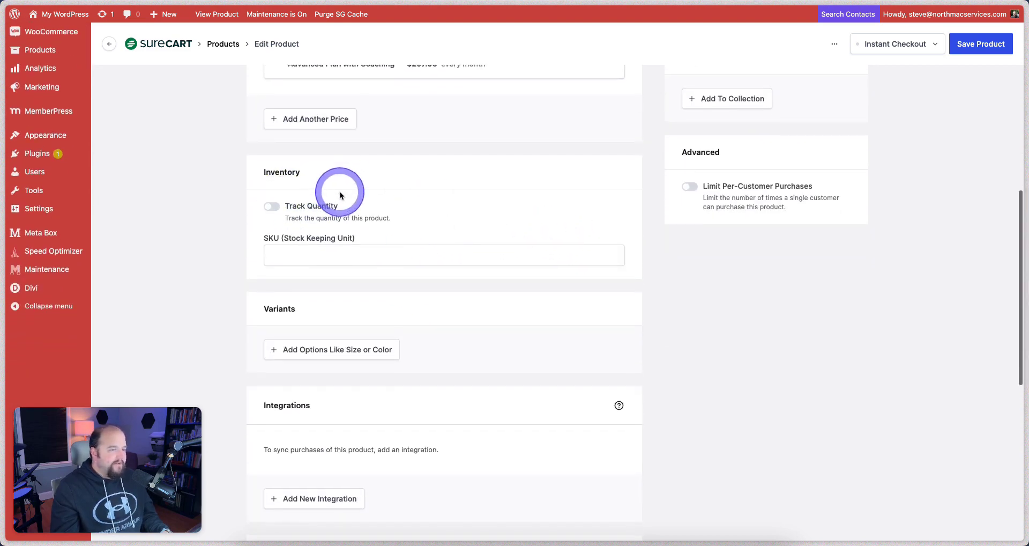
pyautogui.scroll(-2, 368, 186)
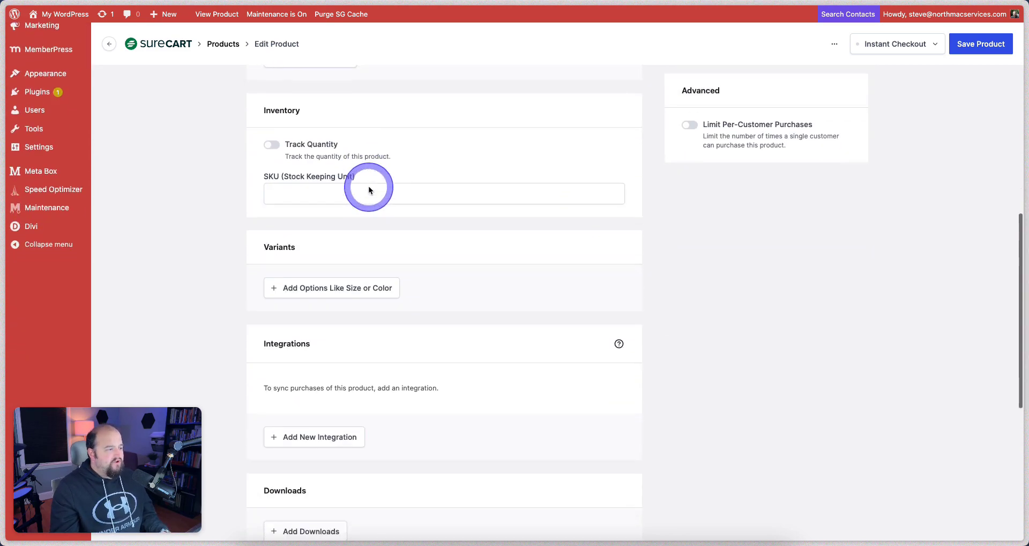
pyautogui.scroll(-1, 340, 262)
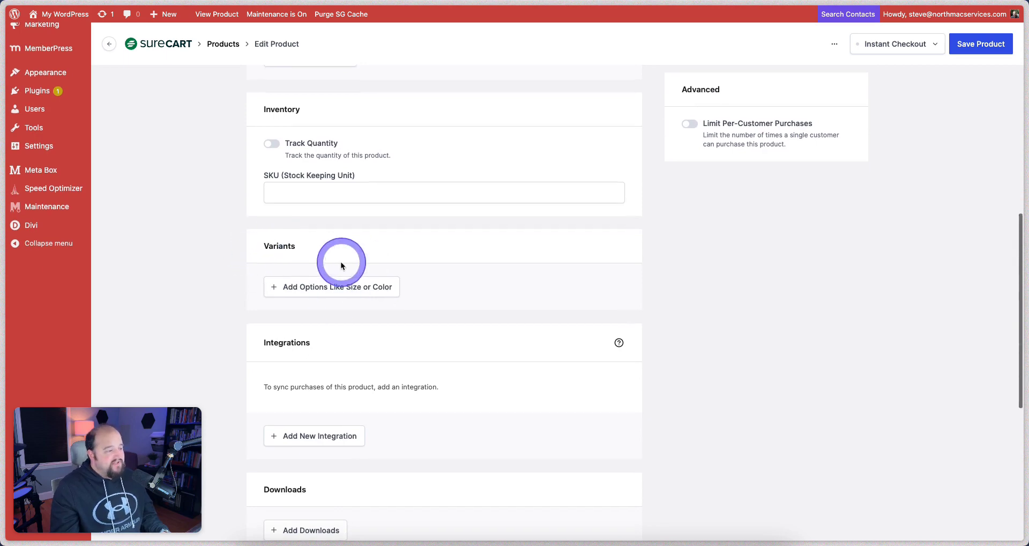
pyautogui.scroll(-5, 460, 300)
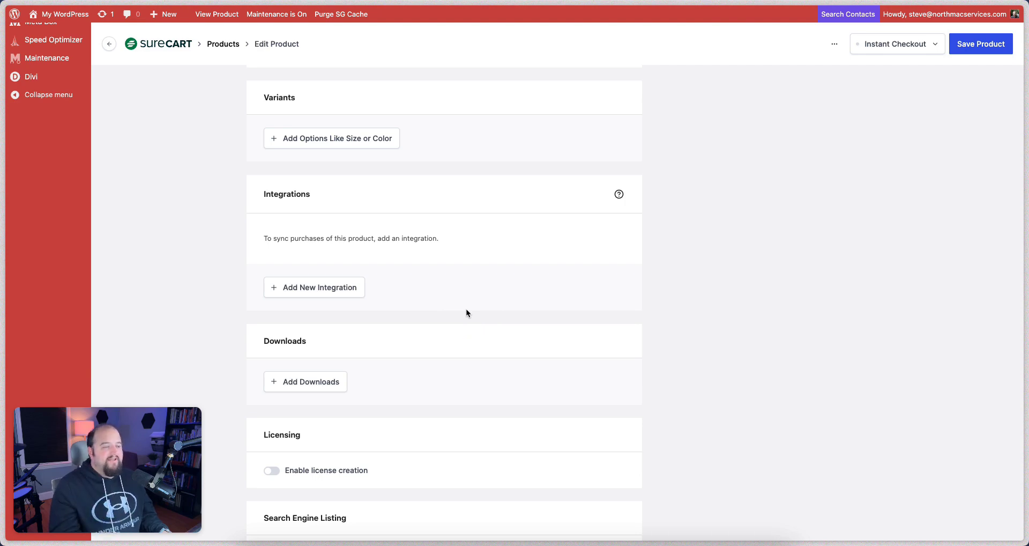
pyautogui.scroll(-4, 481, 311)
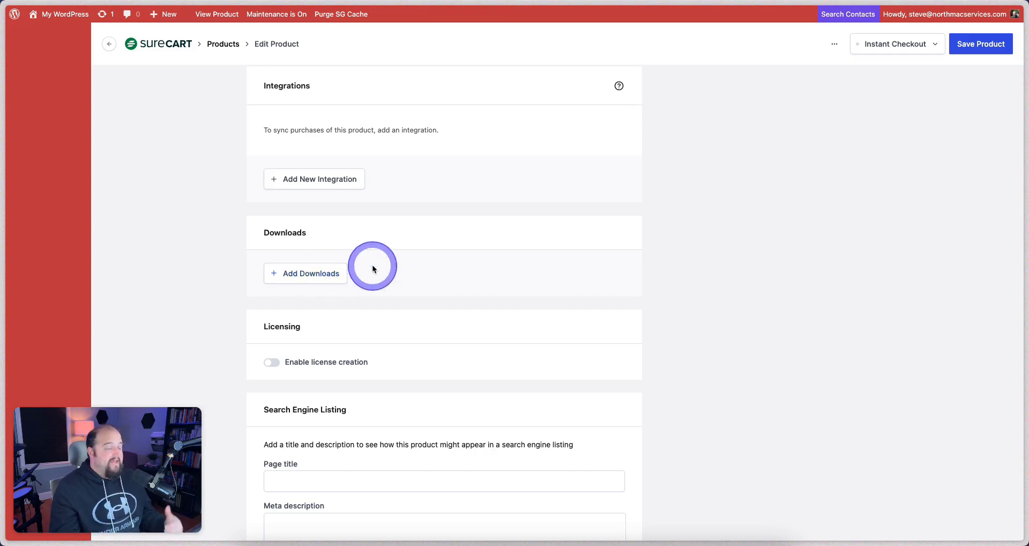
pyautogui.scroll(-3, 284, 275)
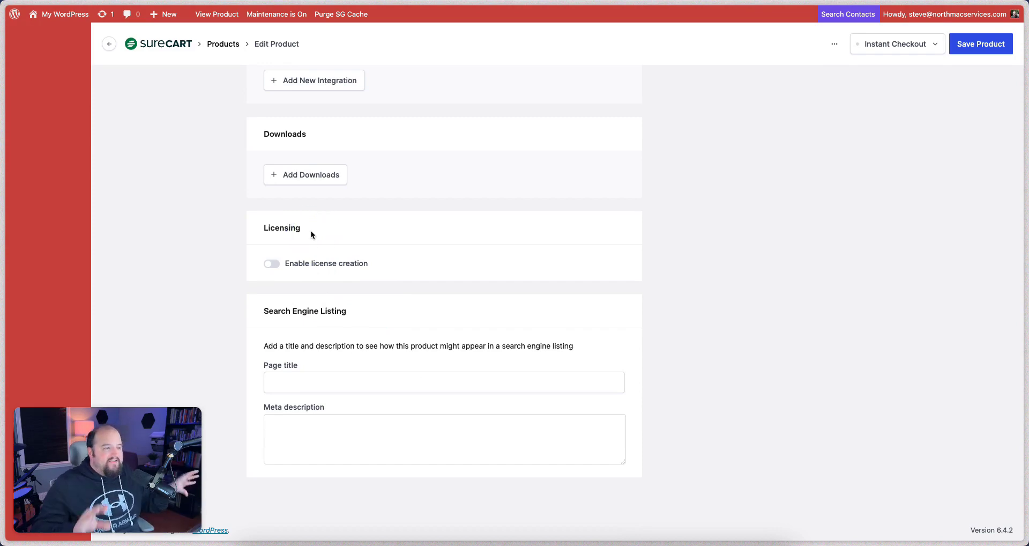
pyautogui.click(356, 167)
pyautogui.click(388, 101)
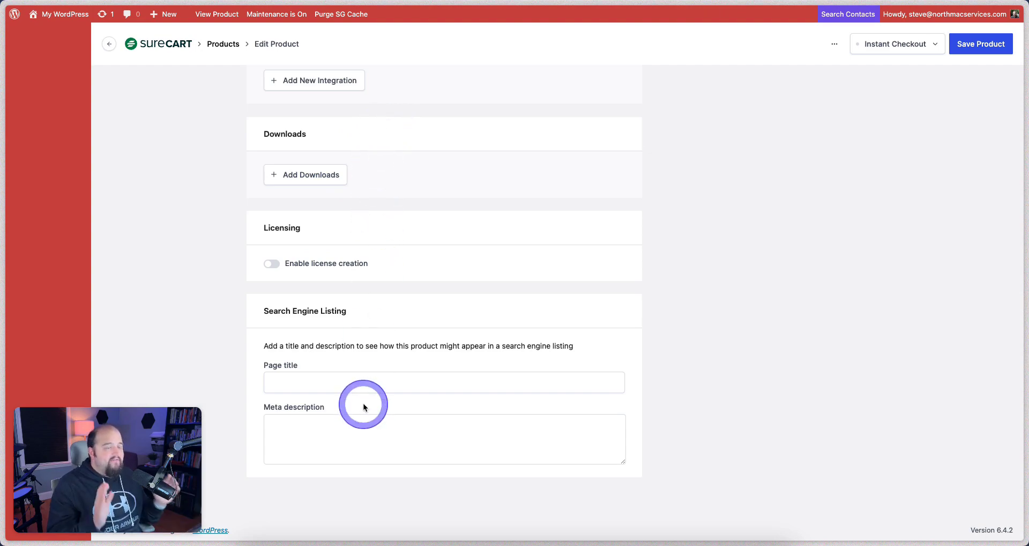
pyautogui.press('Home')
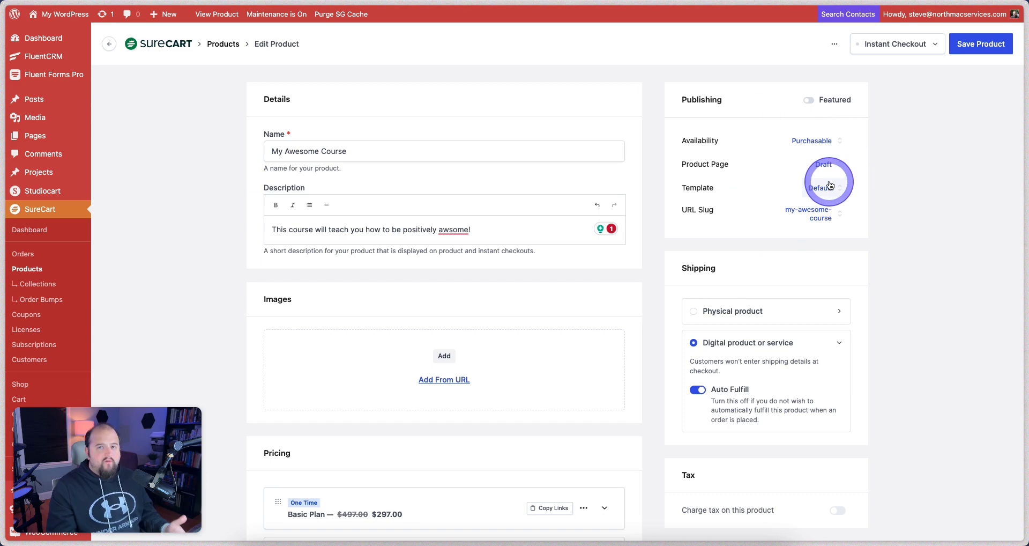
# Save My Awesome Course, publish its Instant Checkout, and view the checkout page in a new tab.
pyautogui.click(995, 43)
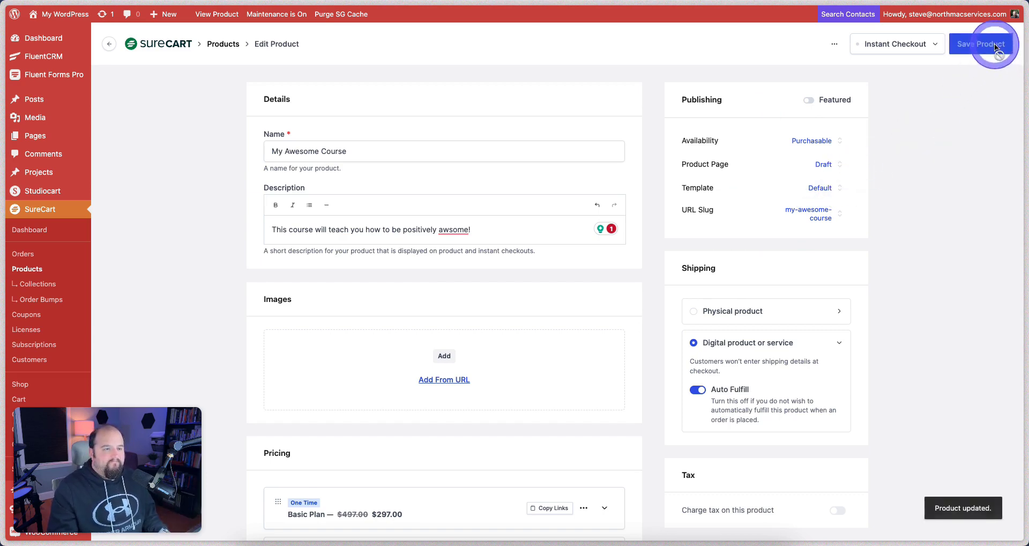
pyautogui.click(905, 43)
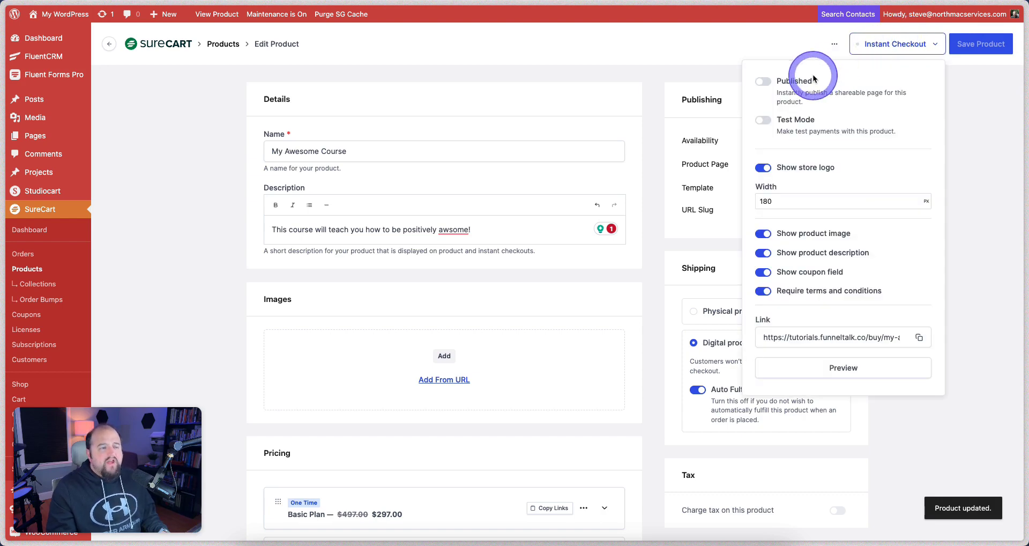
pyautogui.click(764, 82)
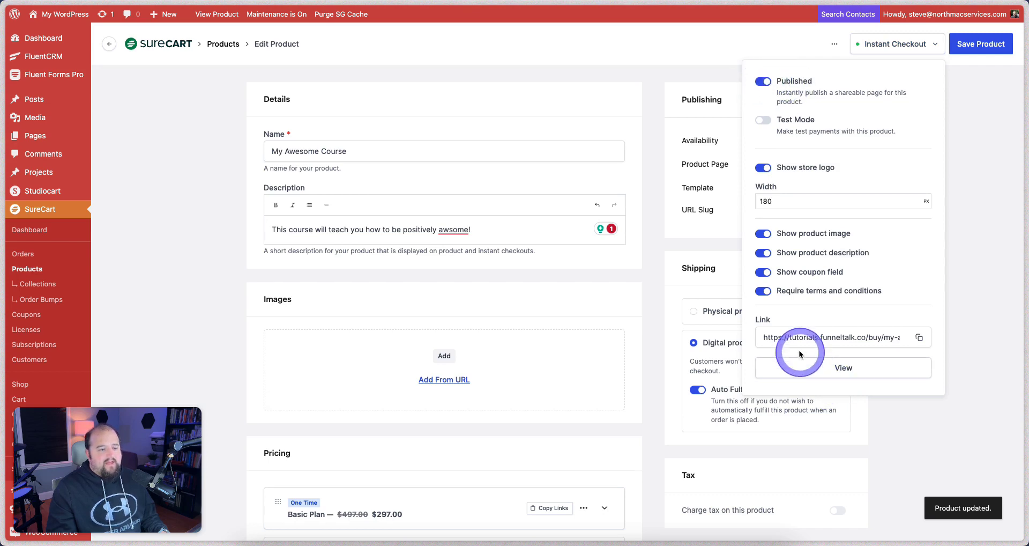
pyautogui.click(842, 369)
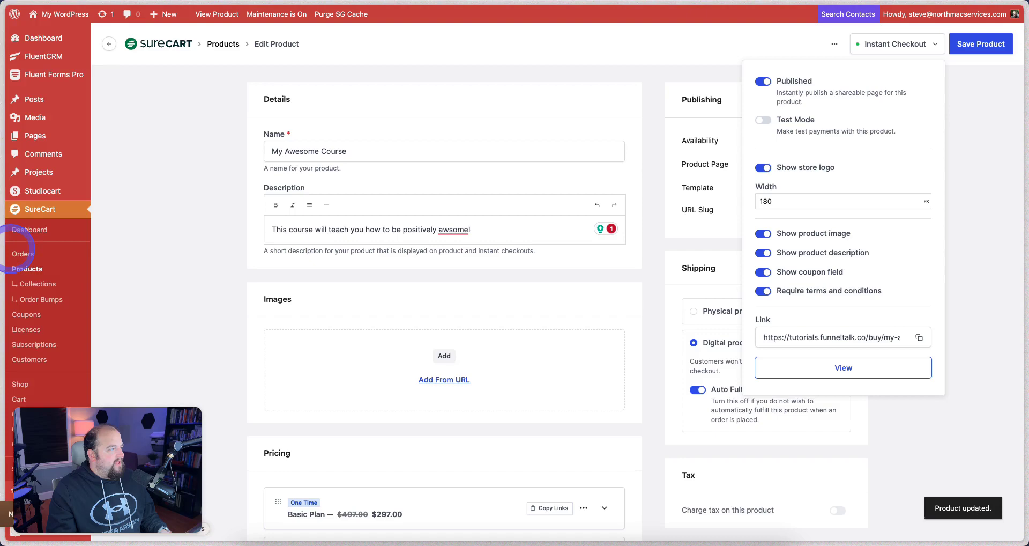
pyautogui.click(50, 220)
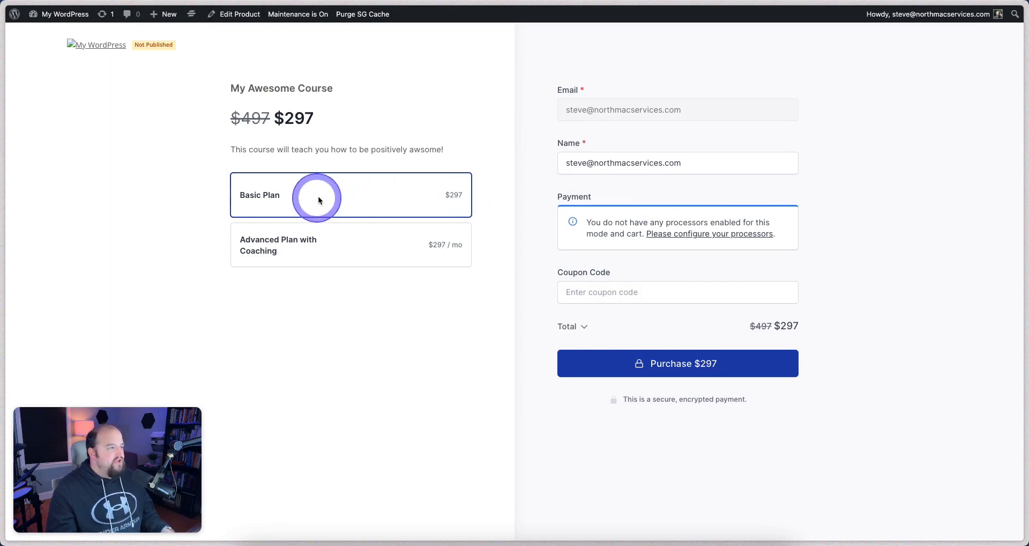
# Select Advanced Plan with Coaching, try Purchase, then close the tab to return to the editor.
pyautogui.click(343, 251)
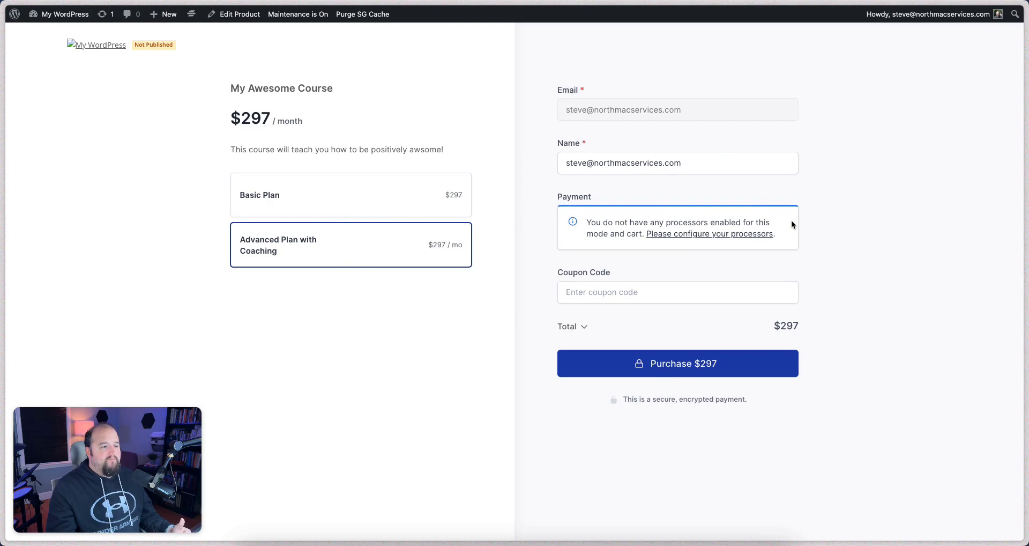
pyautogui.click(728, 352)
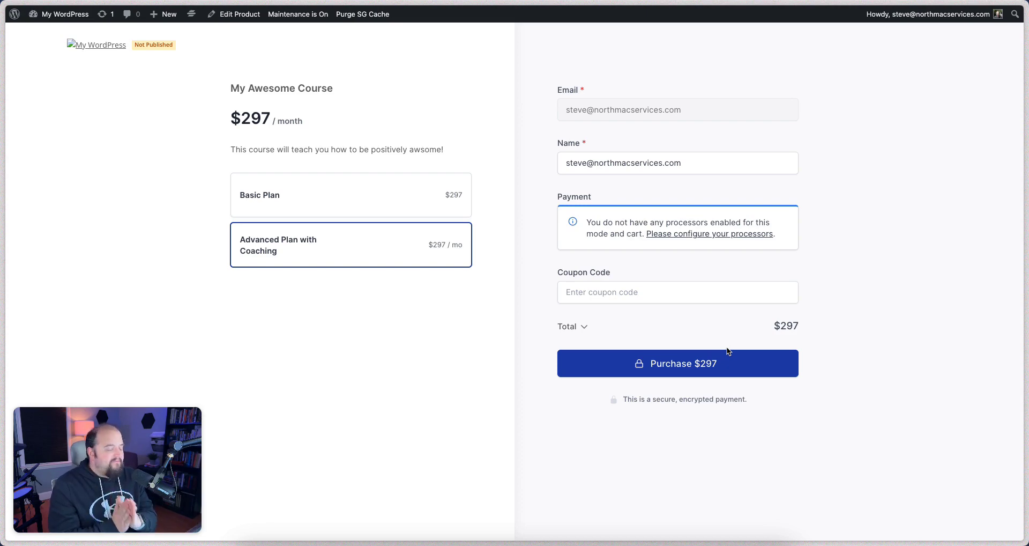
pyautogui.press('super+w')
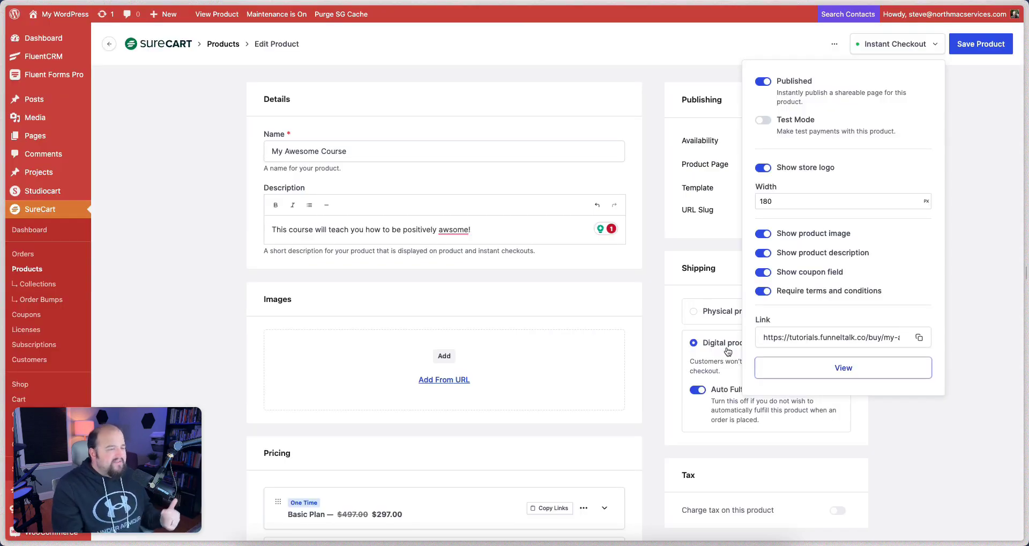
# Close the Instant Checkout panel and scroll through the My Awesome Course edit page.
pyautogui.click(588, 90)
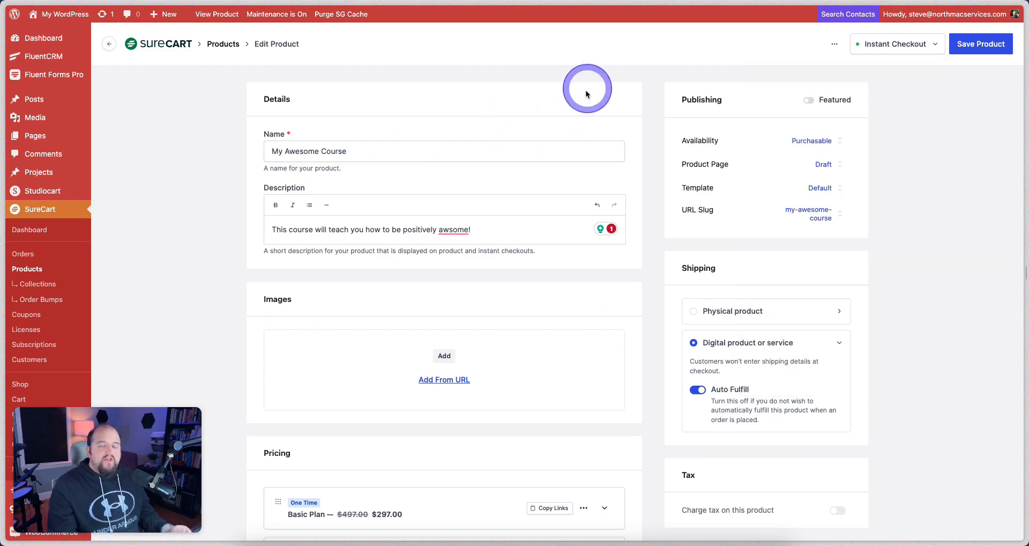
pyautogui.scroll(-3, 549, 182)
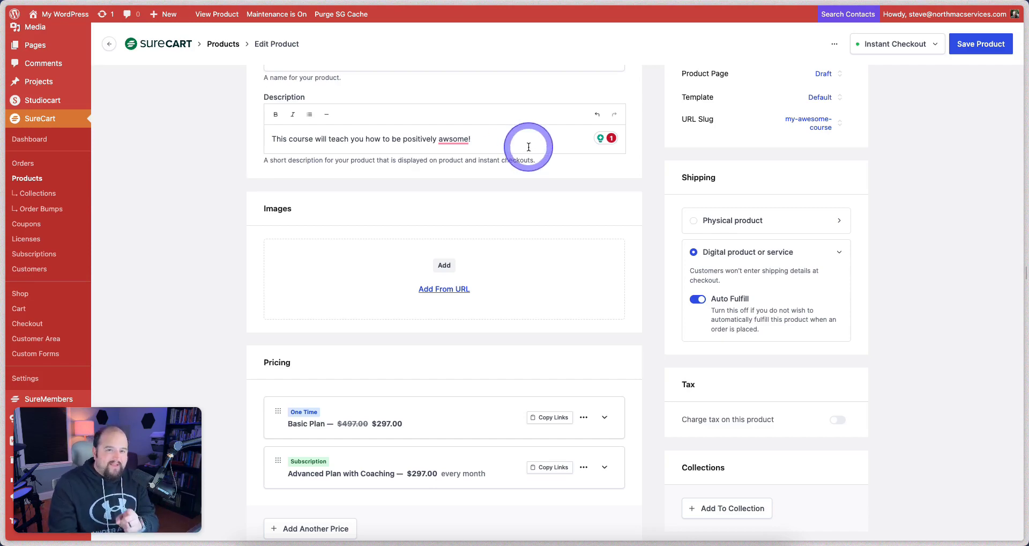
pyautogui.scroll(-6, 551, 202)
pyautogui.scroll(-4, 555, 235)
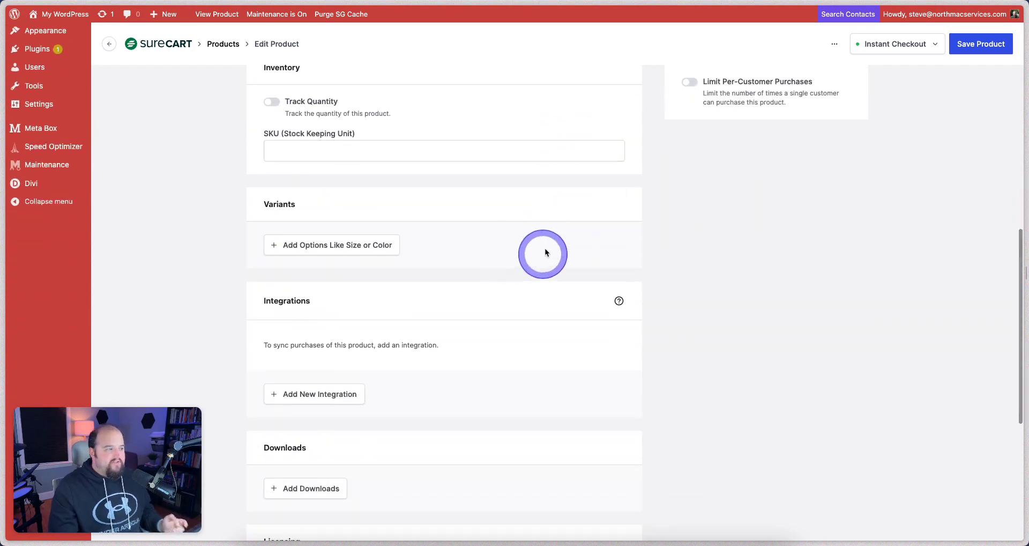
pyautogui.scroll(7, 335, 351)
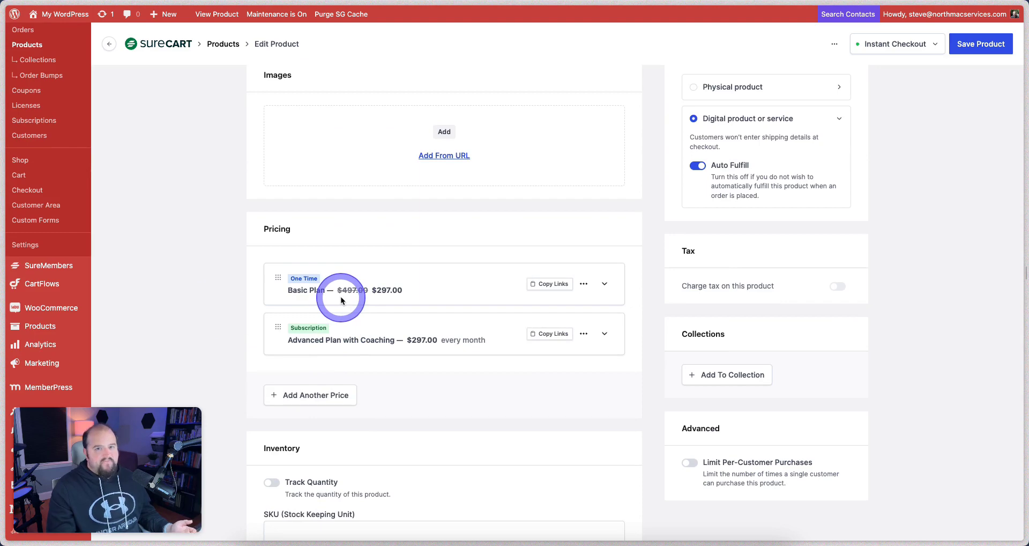
pyautogui.scroll(4, 339, 295)
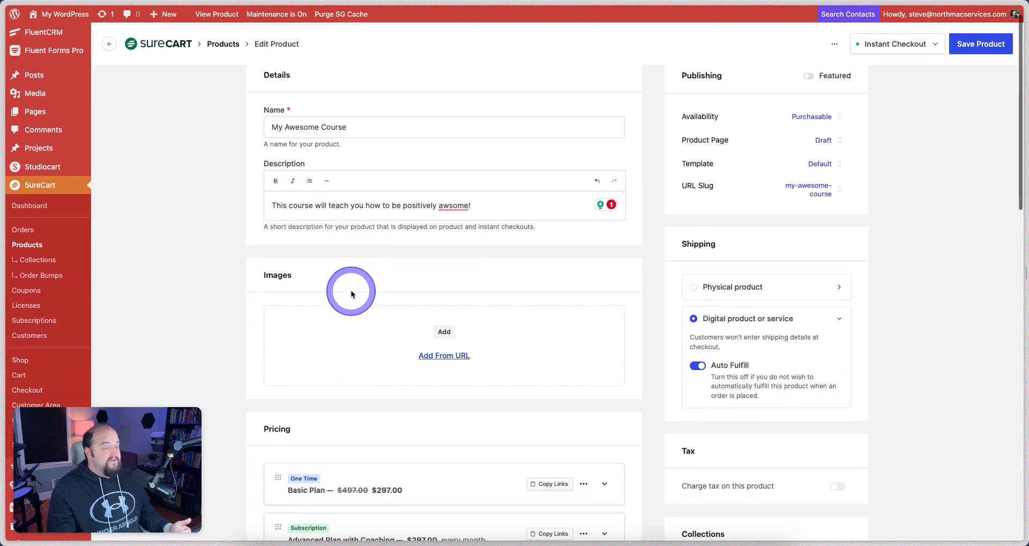
pyautogui.scroll(-1, 407, 229)
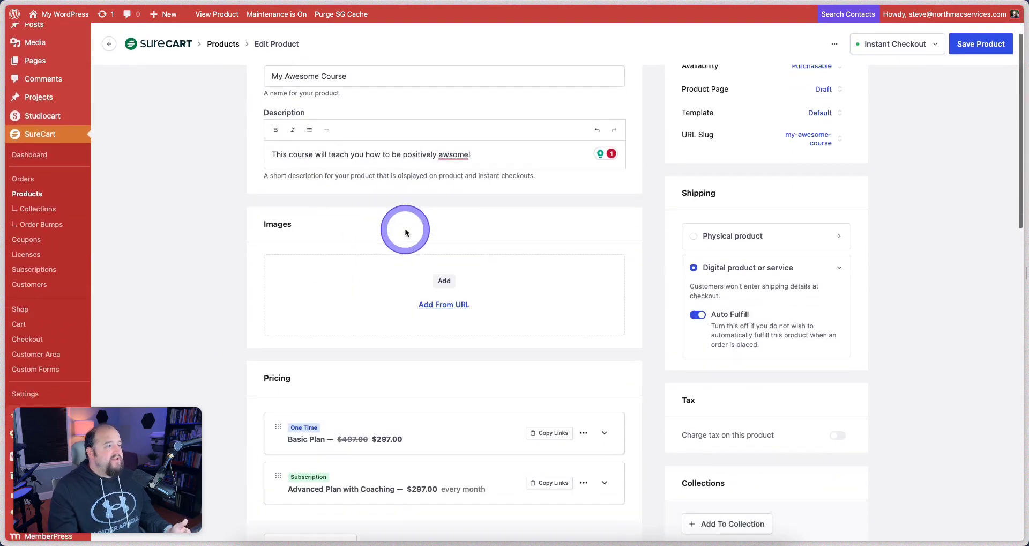
pyautogui.scroll(2, 375, 188)
pyautogui.scroll(-5, 379, 184)
pyautogui.scroll(5, 593, 211)
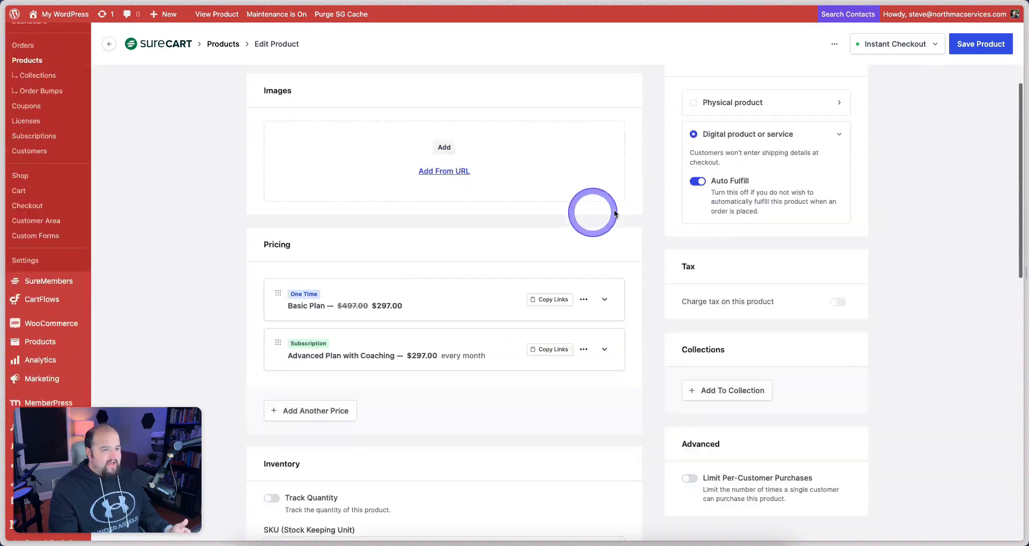
pyautogui.scroll(-5, 751, 283)
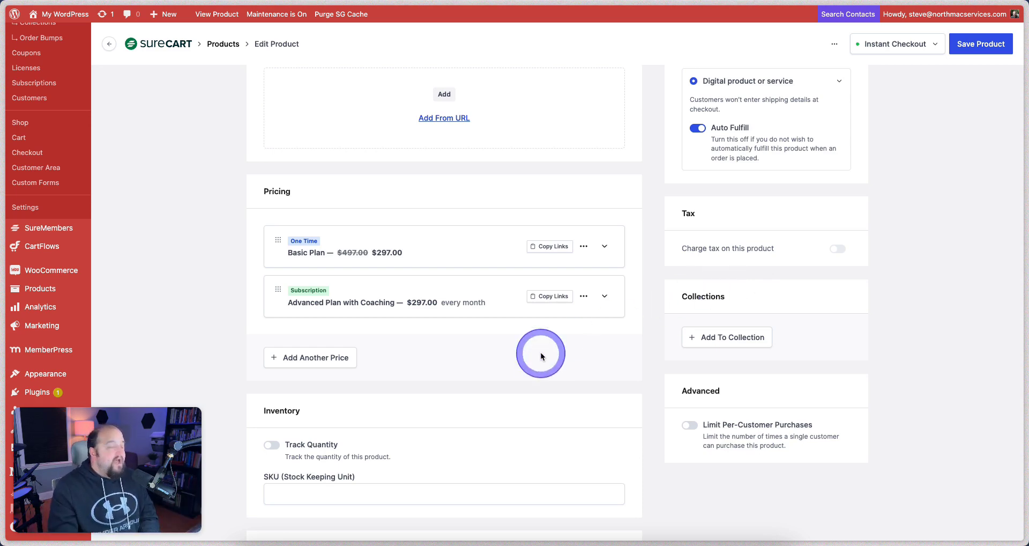
pyautogui.scroll(3, 541, 352)
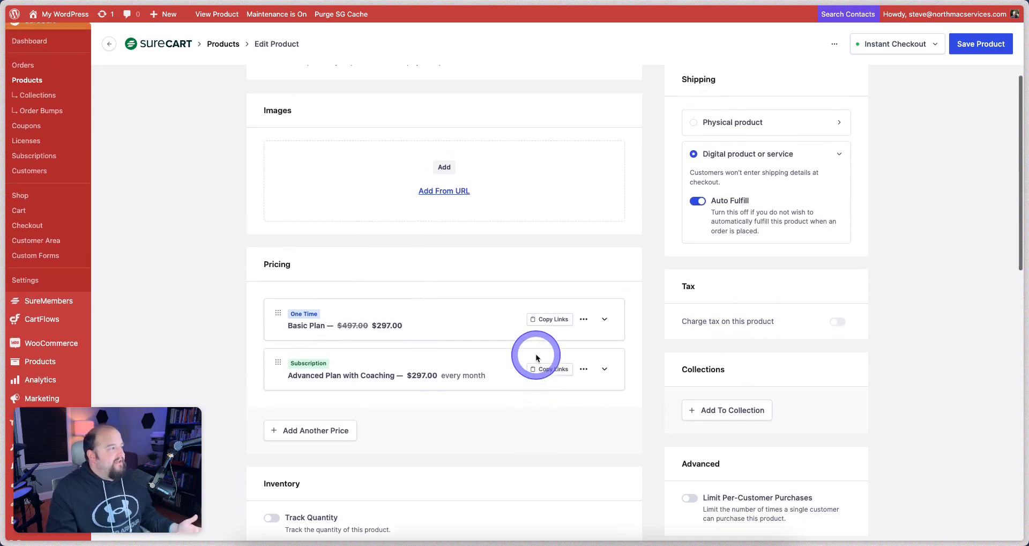
pyautogui.scroll(1, 523, 347)
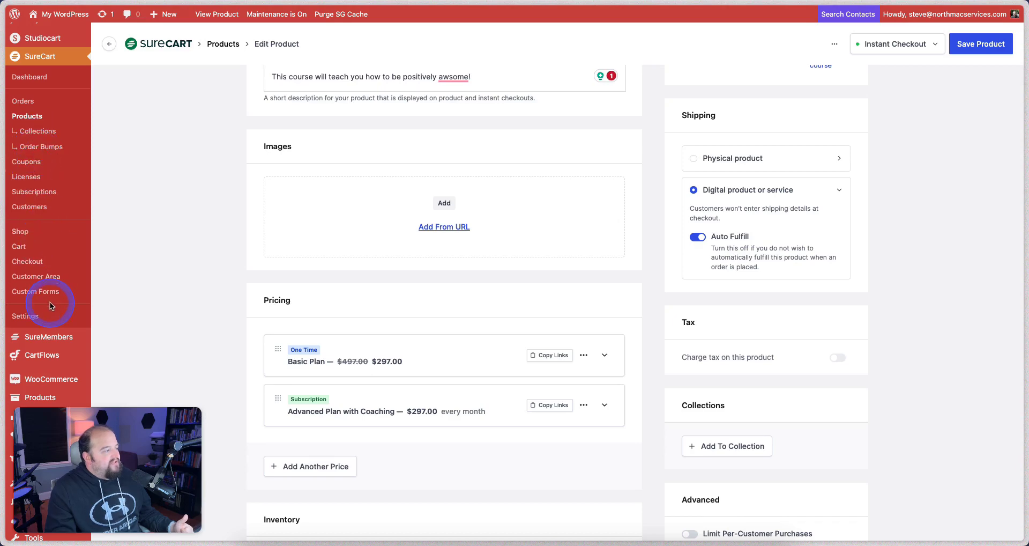
pyautogui.scroll(-1, 827, 291)
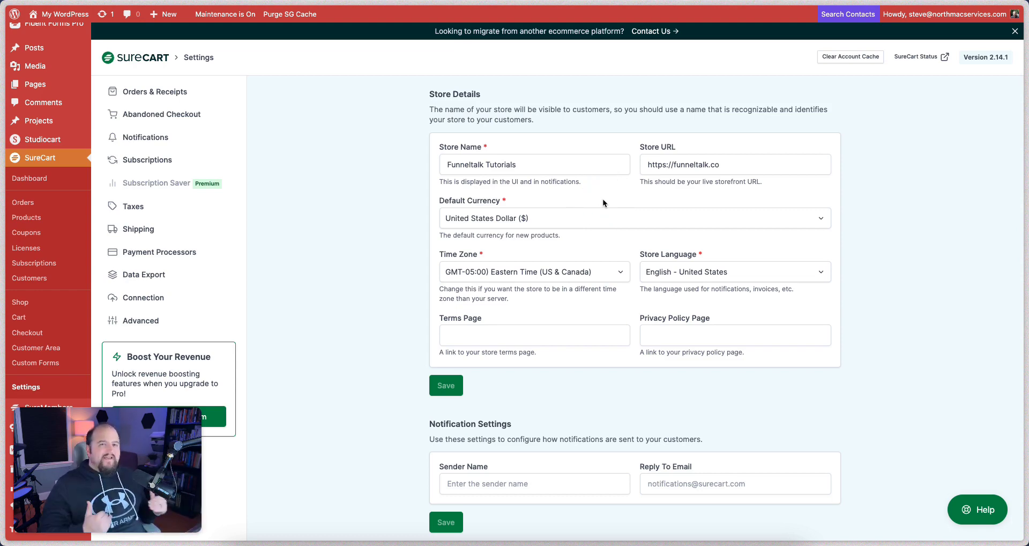
# Review Orders & Receipts: sequential order numbering starting at 1, empty receipt memo and footer.
pyautogui.scroll(2, 378, 195)
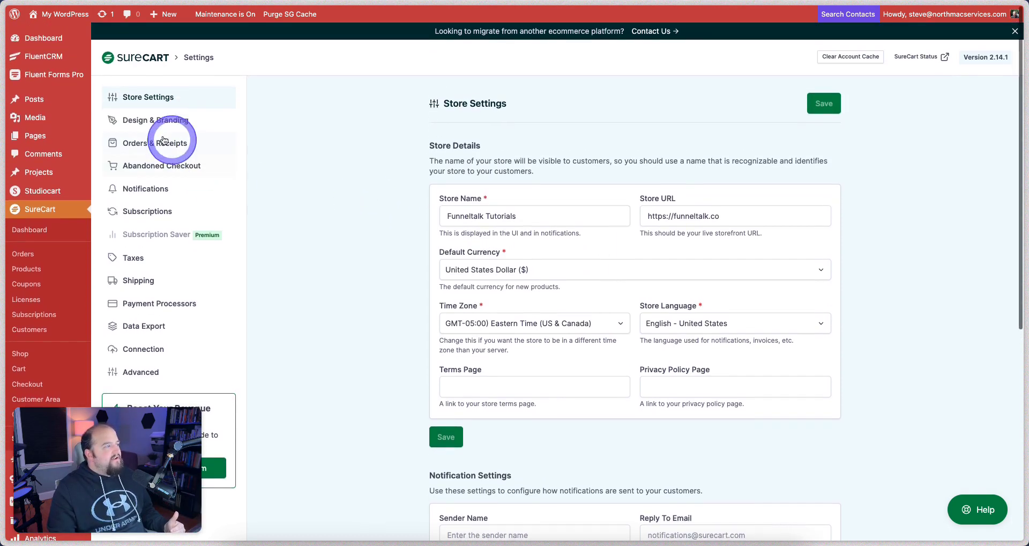
pyautogui.click(190, 141)
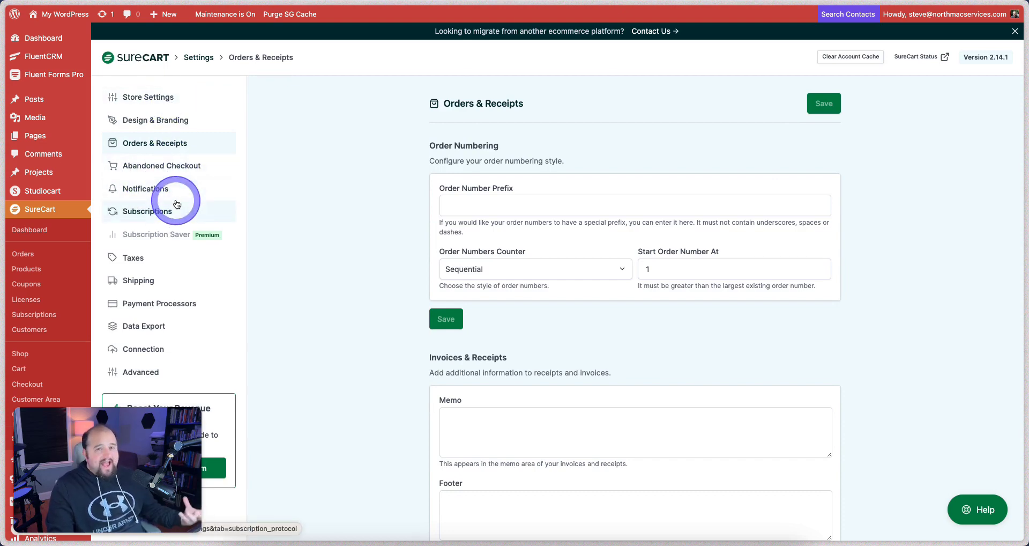
pyautogui.scroll(-5, 208, 229)
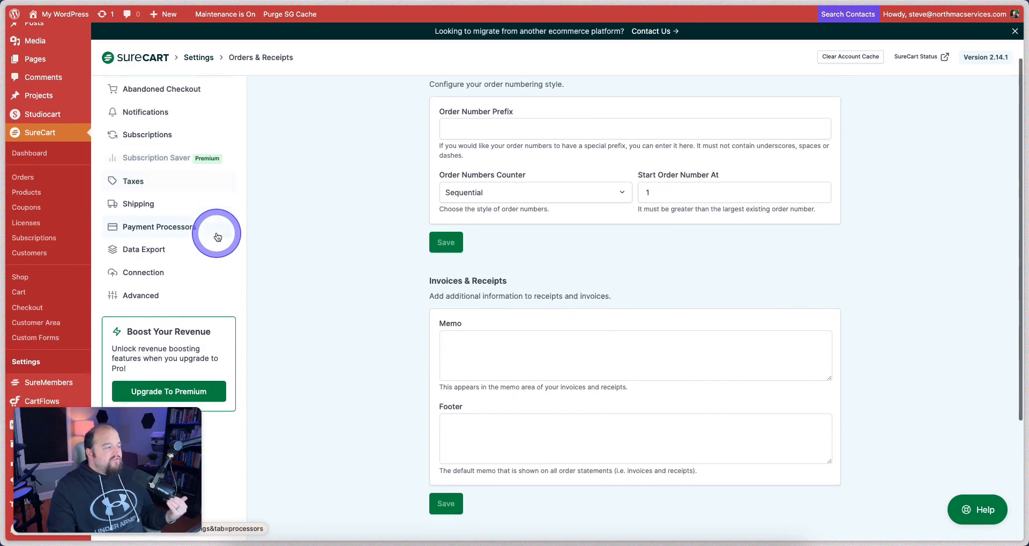
pyautogui.scroll(-2, 209, 239)
pyautogui.scroll(3, 211, 236)
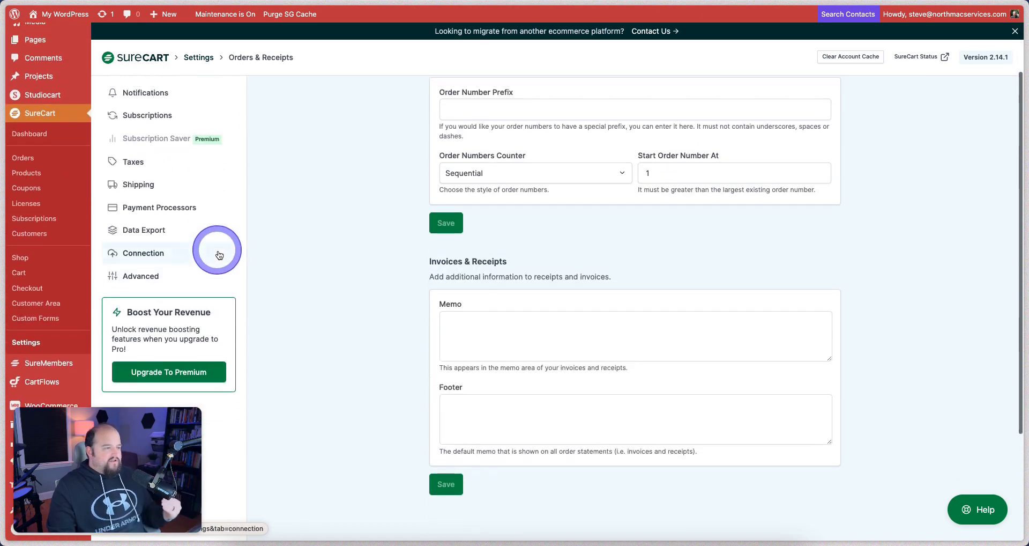
pyautogui.scroll(-2, 215, 257)
pyautogui.scroll(-1, 219, 273)
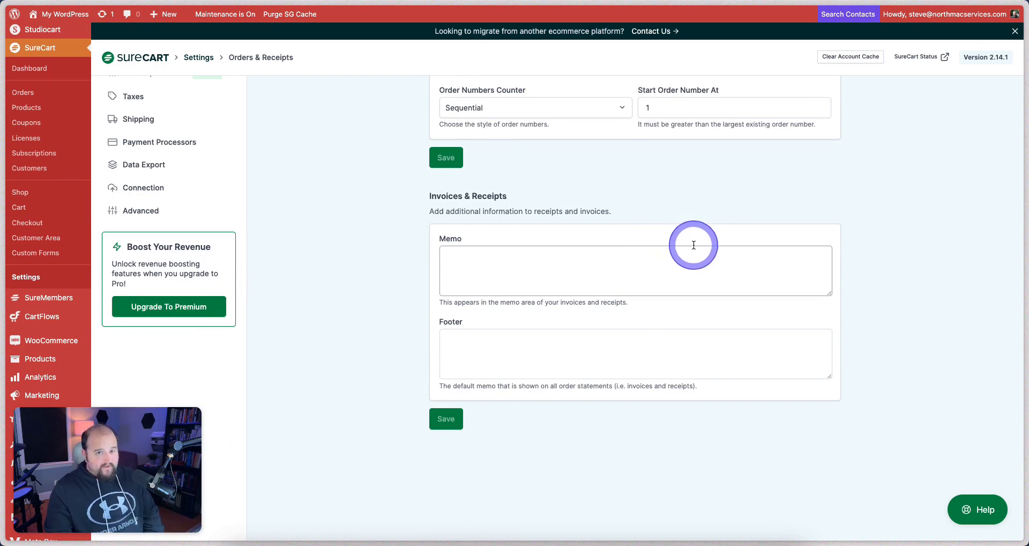
pyautogui.scroll(5, 993, 251)
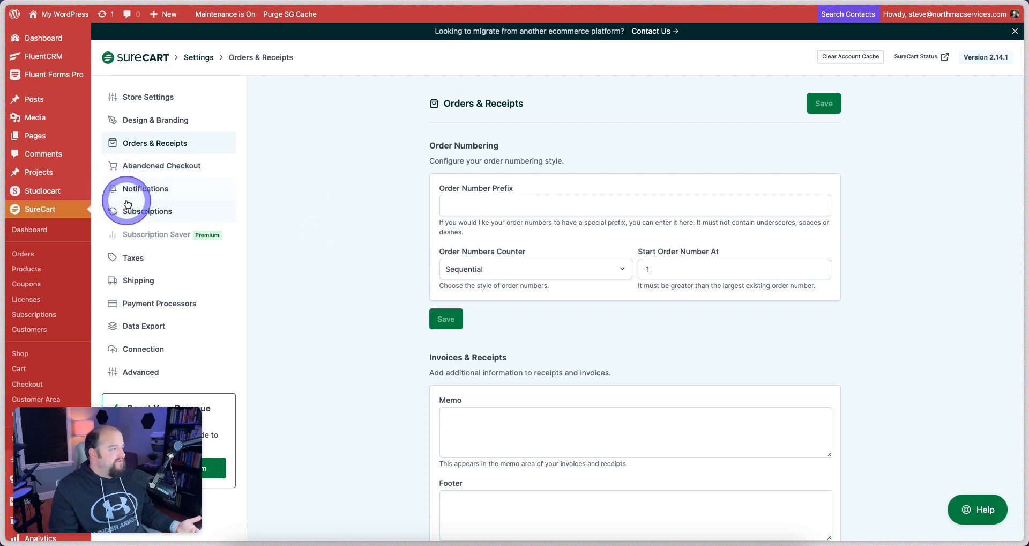
pyautogui.scroll(-5, 114, 218)
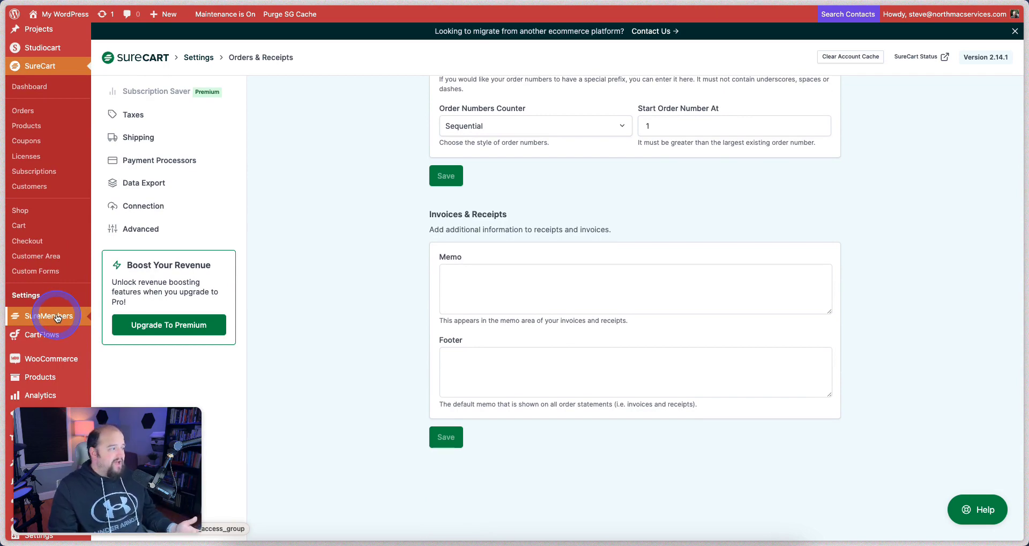
# Open SureMembers, review the Create User Roles and Redirection Rules settings, then return to Access Groups.
pyautogui.click(56, 317)
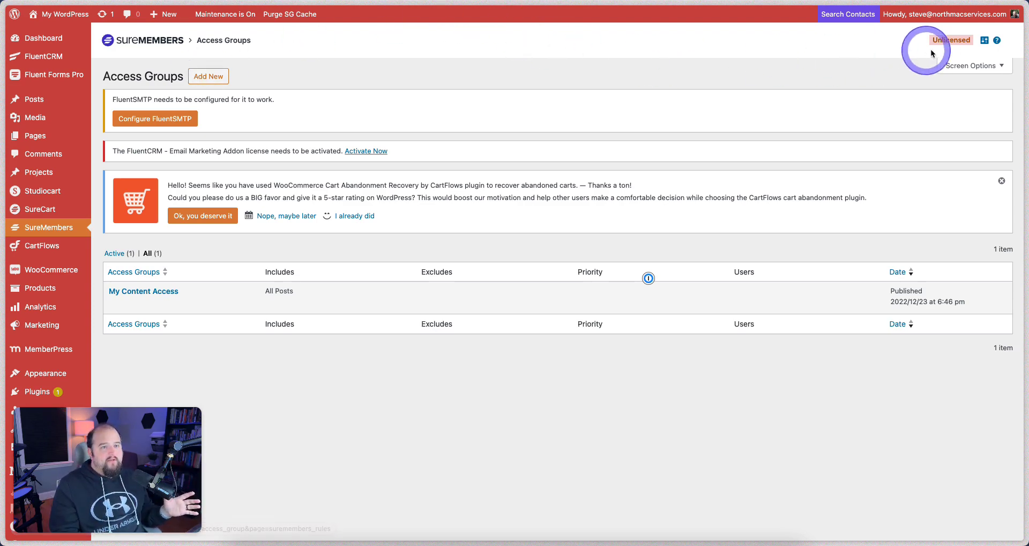
pyautogui.click(989, 42)
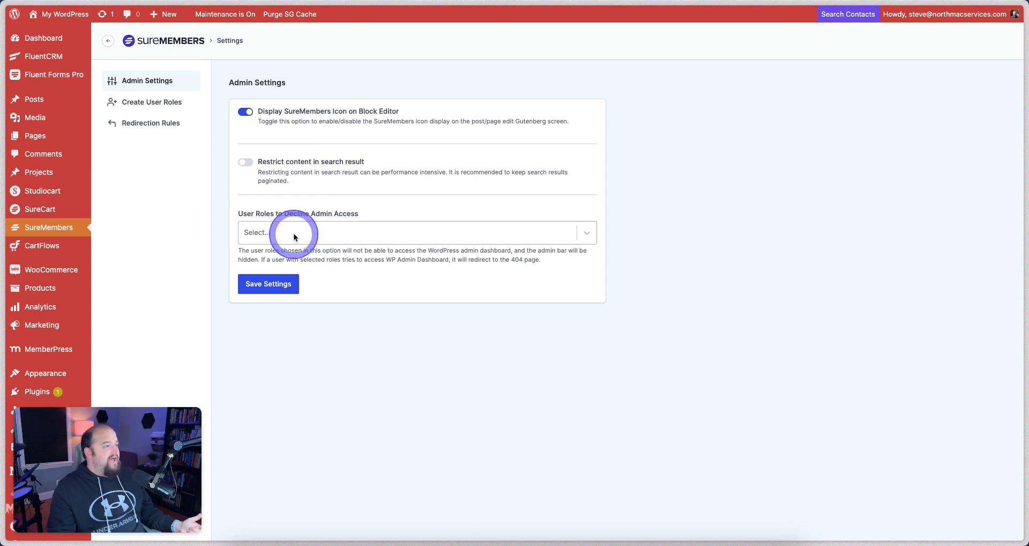
pyautogui.click(170, 102)
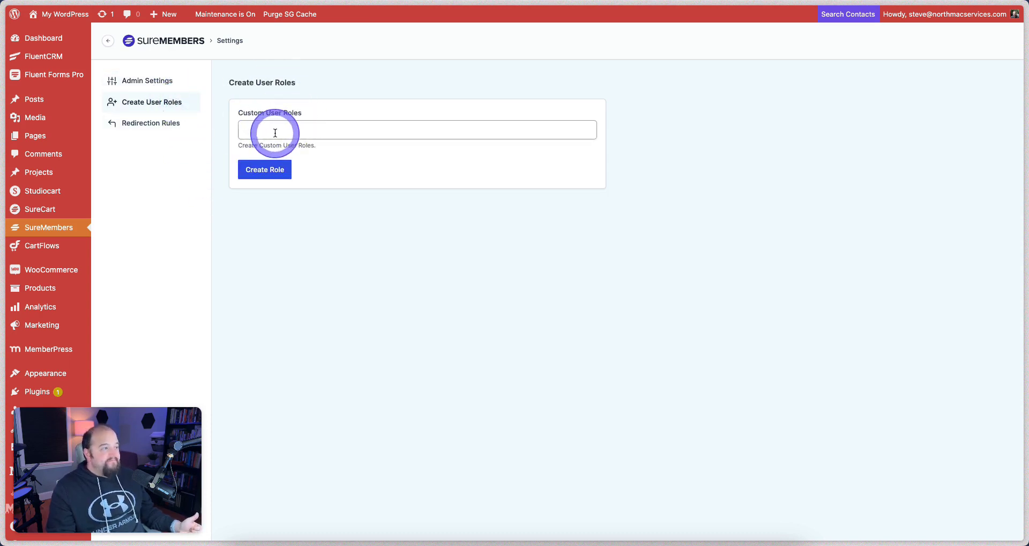
pyautogui.click(159, 121)
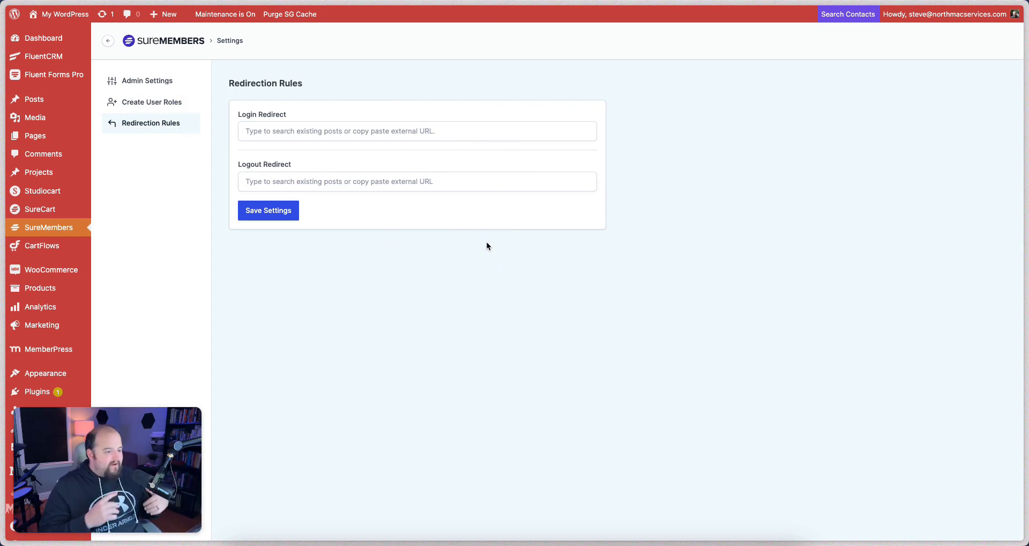
pyautogui.click(107, 41)
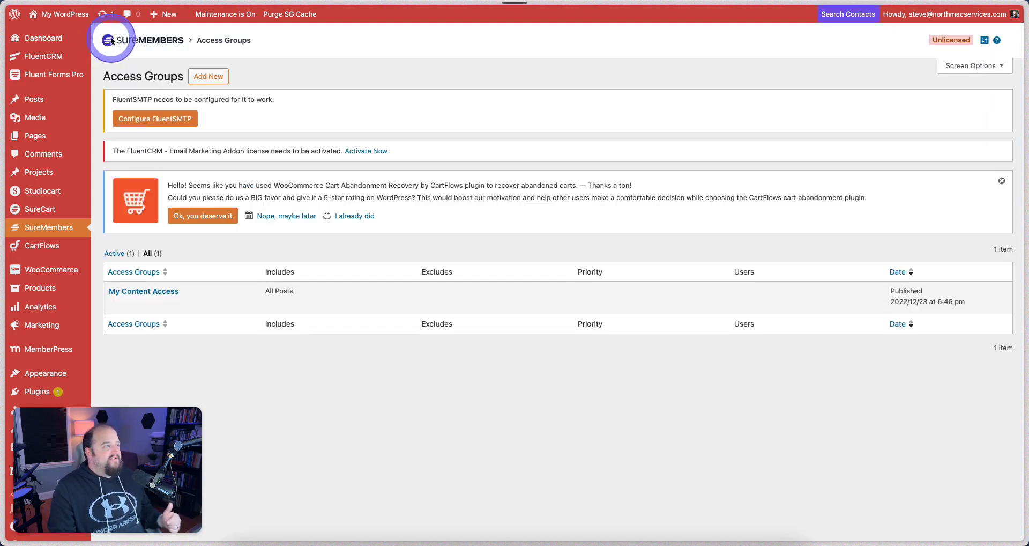
# Start a new access group whose unauthorized visitors are shown a message instead of being redirected.
pyautogui.click(207, 75)
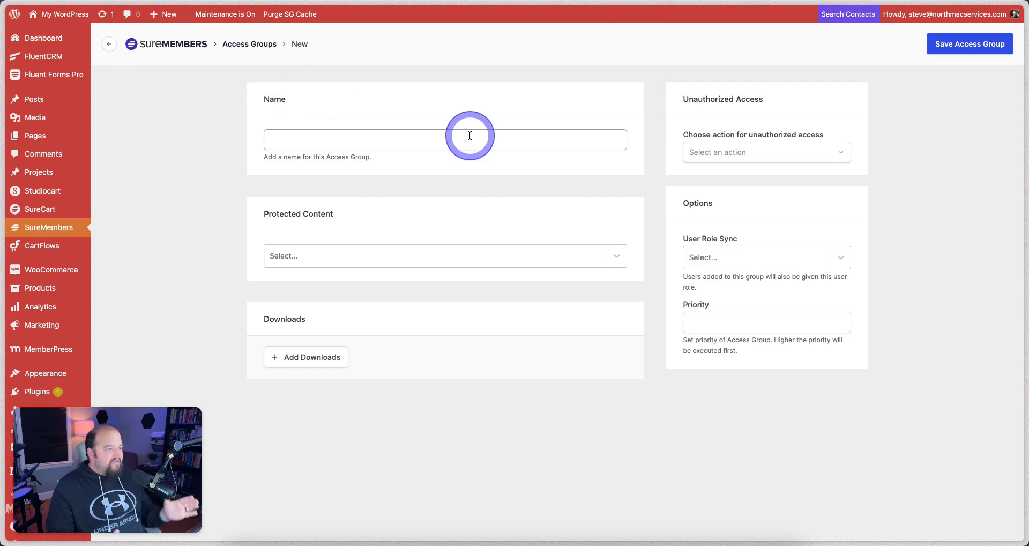
pyautogui.click(770, 252)
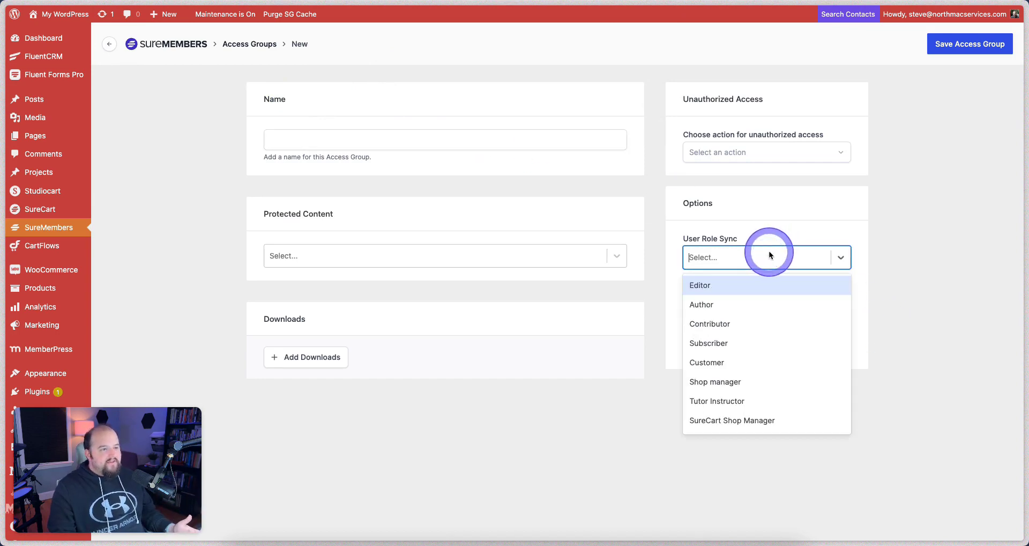
pyautogui.click(804, 179)
pyautogui.click(795, 151)
pyautogui.click(772, 176)
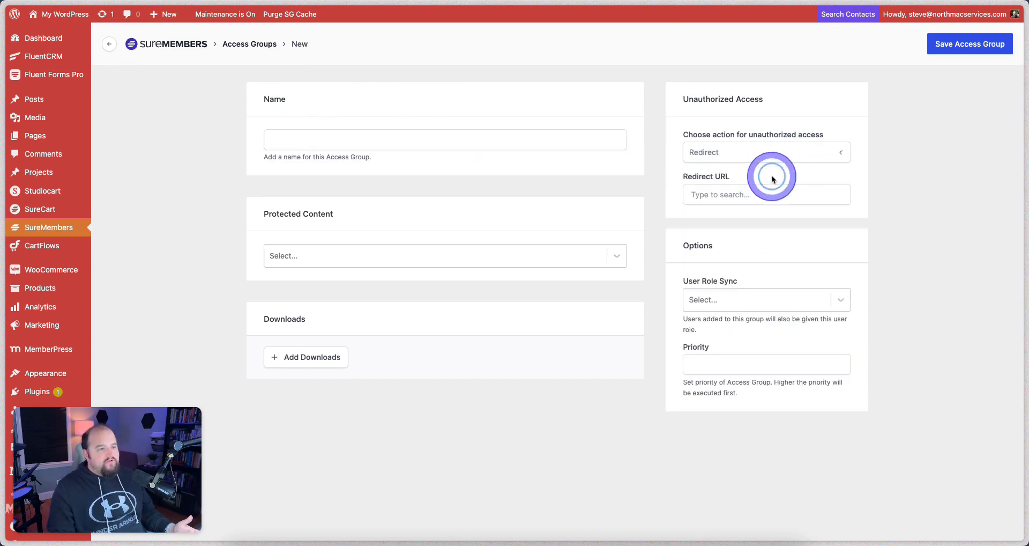
pyautogui.click(730, 152)
pyautogui.click(732, 187)
pyautogui.click(729, 149)
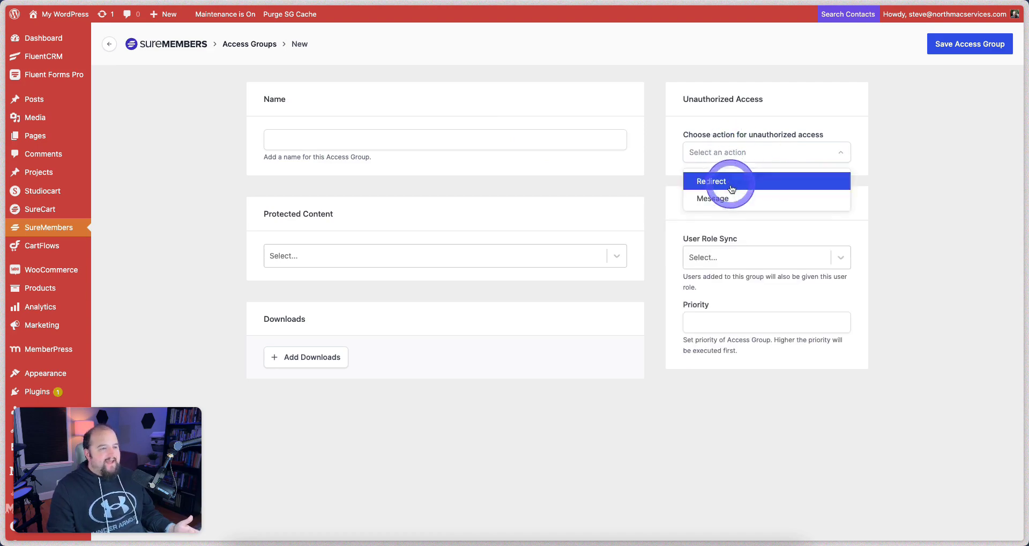
pyautogui.click(731, 194)
pyautogui.scroll(-3, 799, 209)
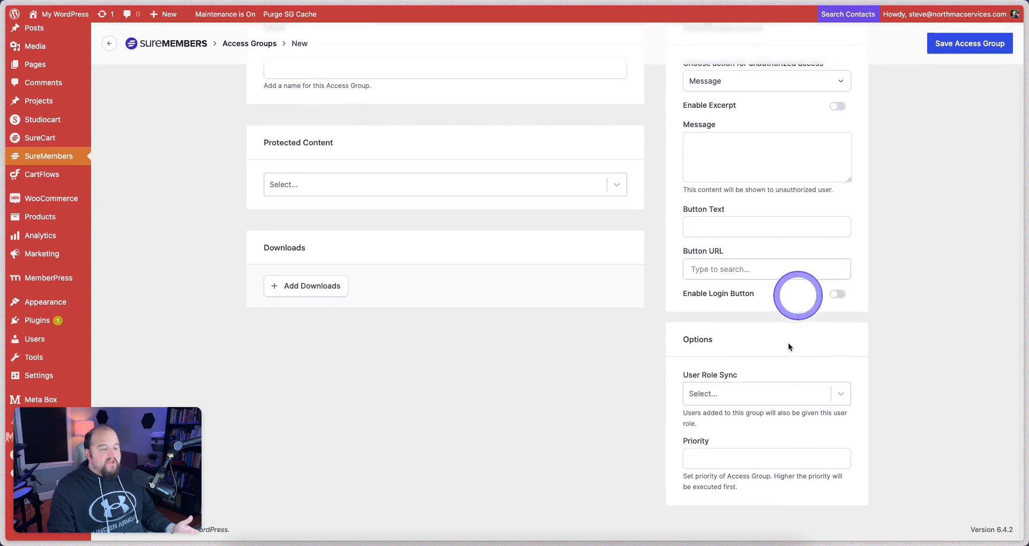
pyautogui.click(759, 459)
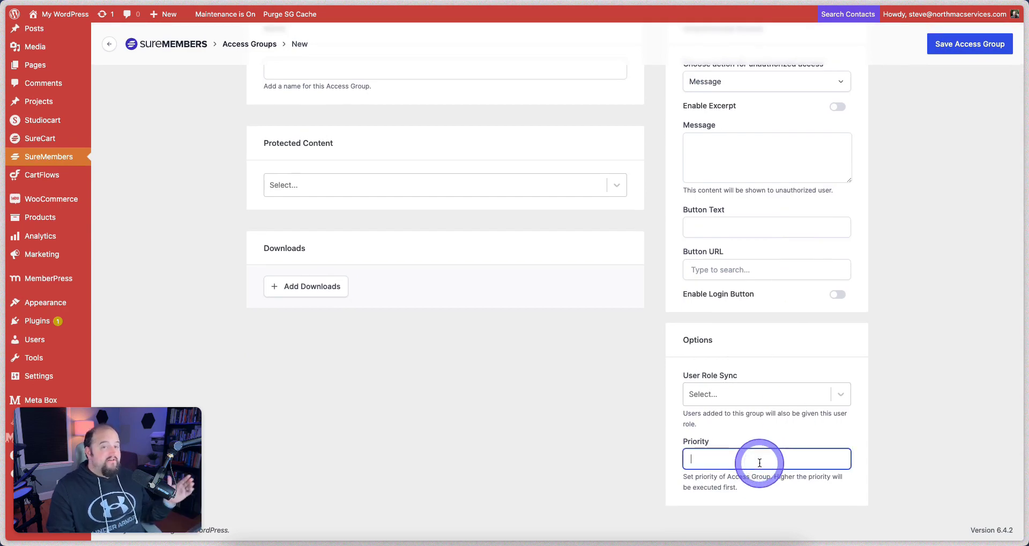
pyautogui.scroll(3, 724, 406)
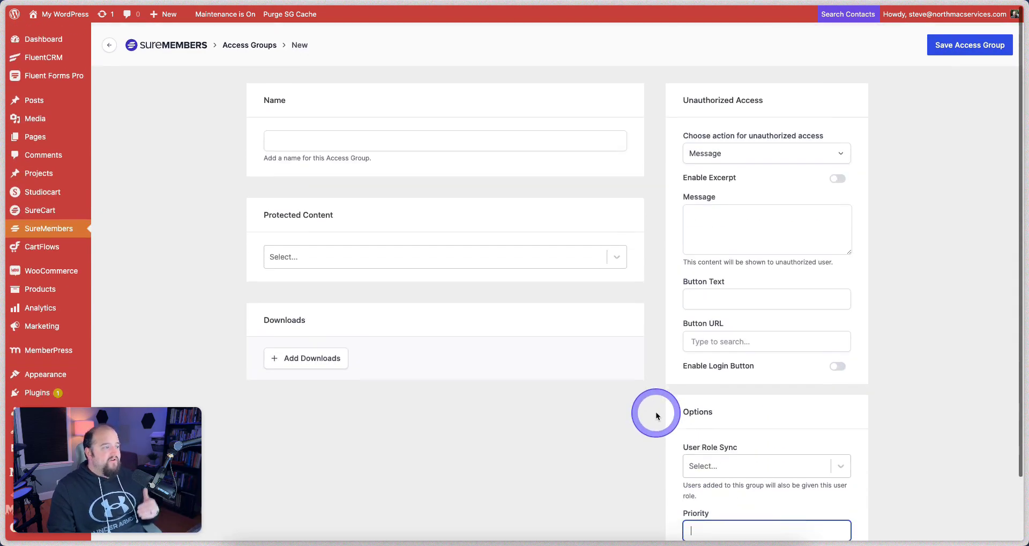
# Set the group's protected content to All Steps, leaving Exclude Pages empty.
pyautogui.click(556, 245)
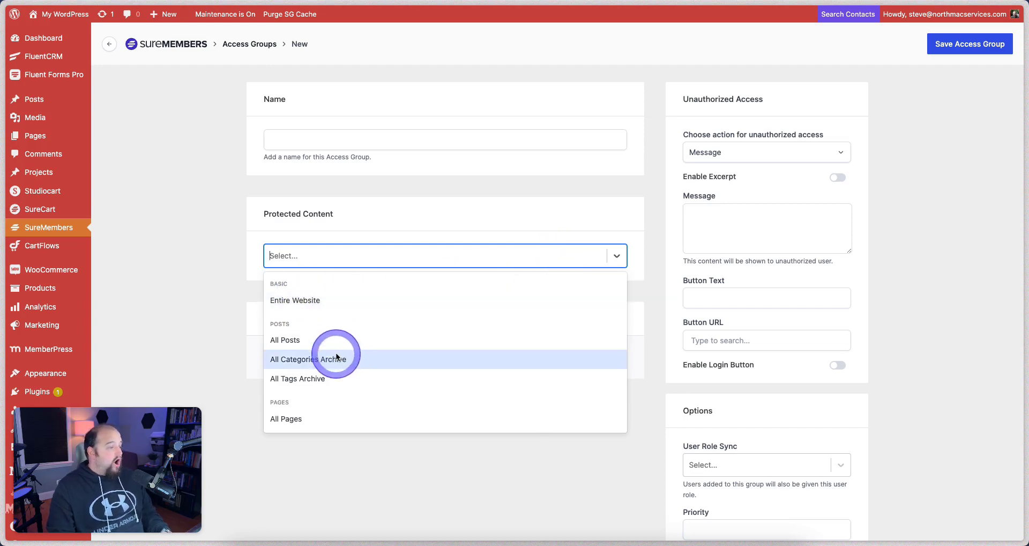
pyautogui.scroll(-3, 338, 350)
pyautogui.scroll(-4, 339, 348)
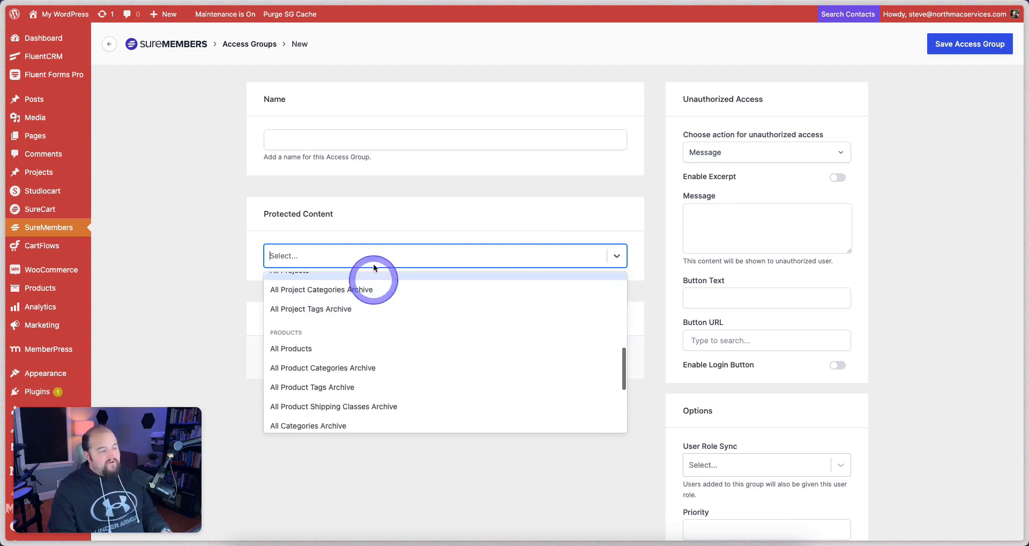
pyautogui.scroll(-4, 381, 301)
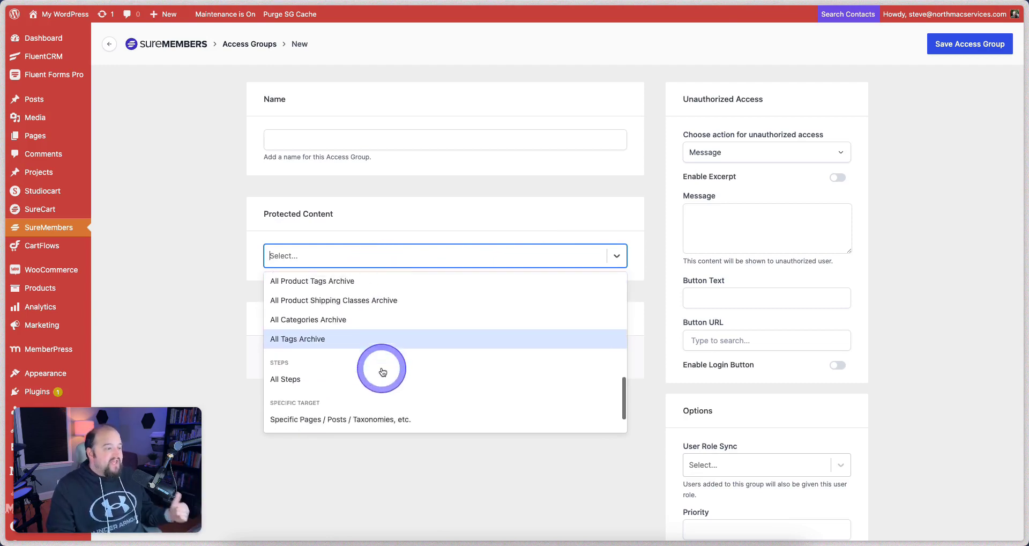
pyautogui.click(292, 337)
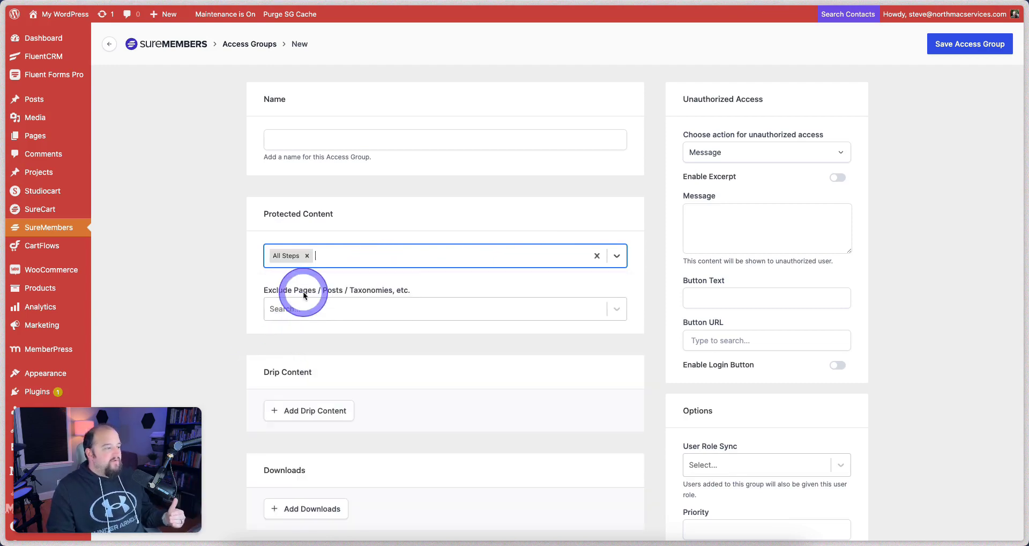
pyautogui.click(305, 306)
pyautogui.click(208, 294)
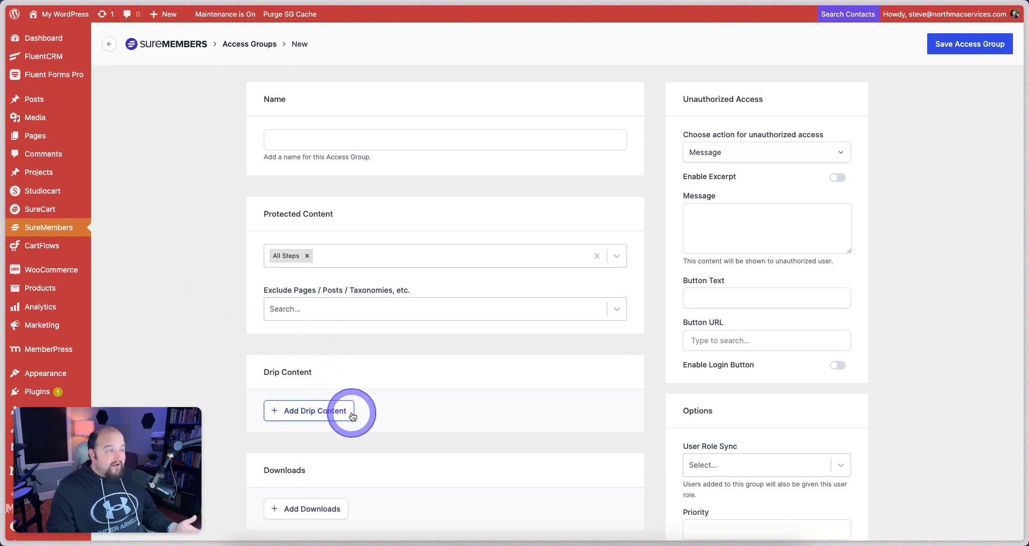
pyautogui.scroll(-3, 360, 411)
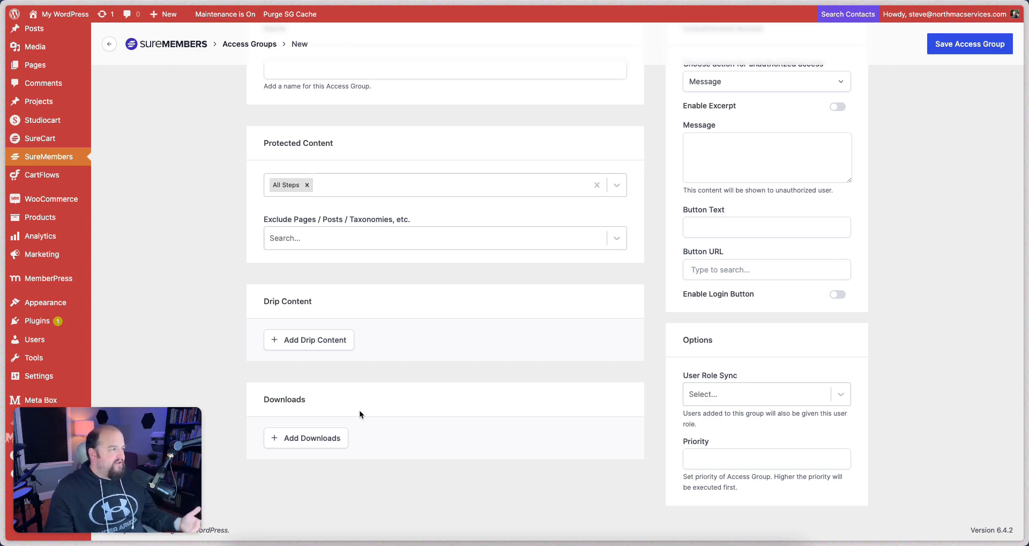
# Open My Awesome Course from the SureCart Products list.
pyautogui.click(51, 142)
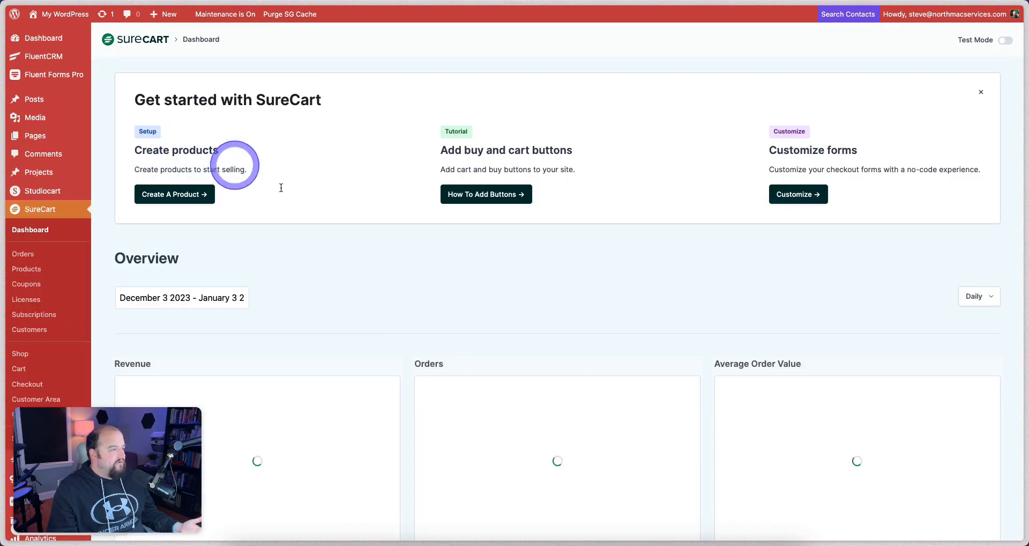
pyautogui.click(28, 270)
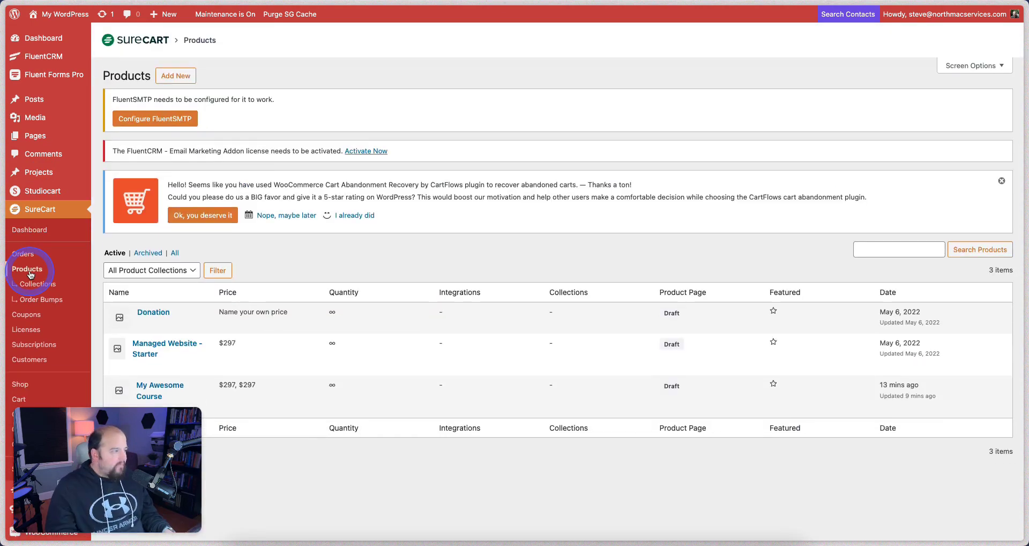
pyautogui.scroll(-2, 397, 253)
pyautogui.click(165, 301)
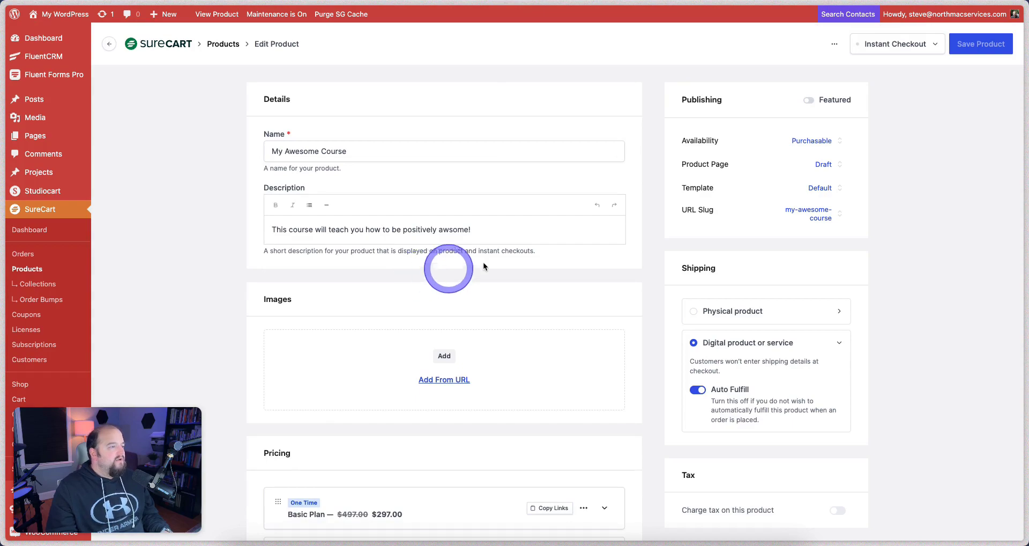
# Go to the product's Integrations section and begin adding a new integration.
pyautogui.scroll(-8, 482, 263)
pyautogui.scroll(-7, 482, 313)
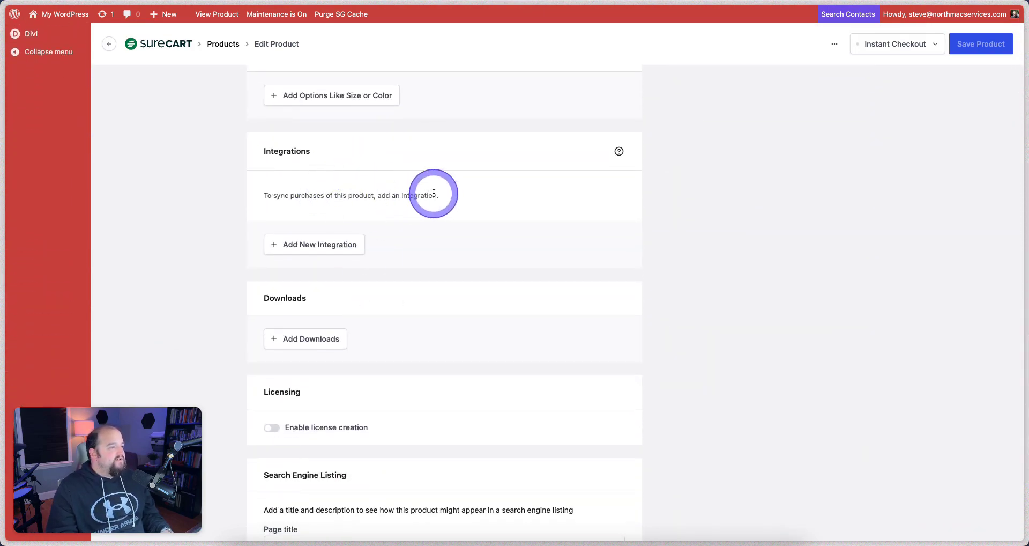
pyautogui.moveTo(316, 196); pyautogui.dragTo(451, 200)
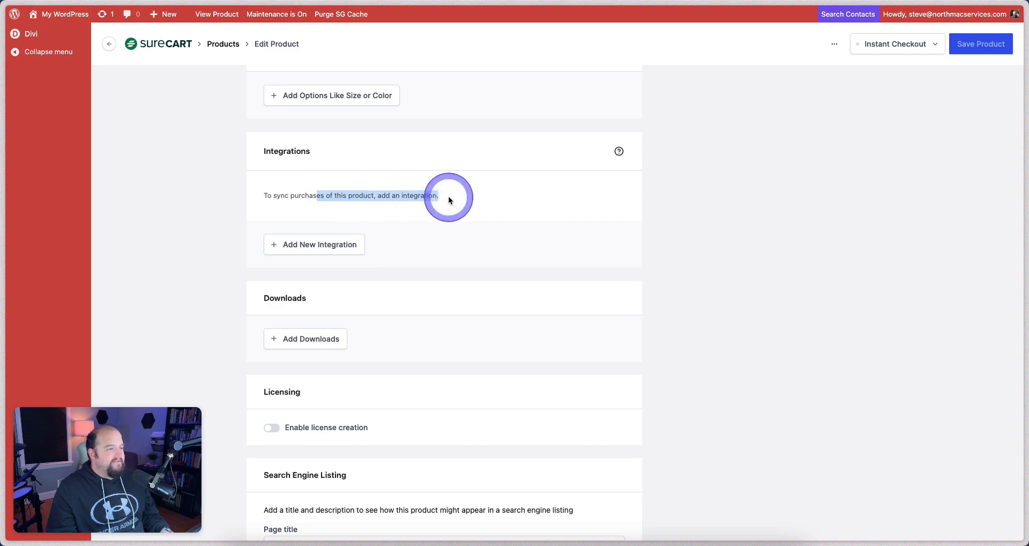
pyautogui.click(451, 197)
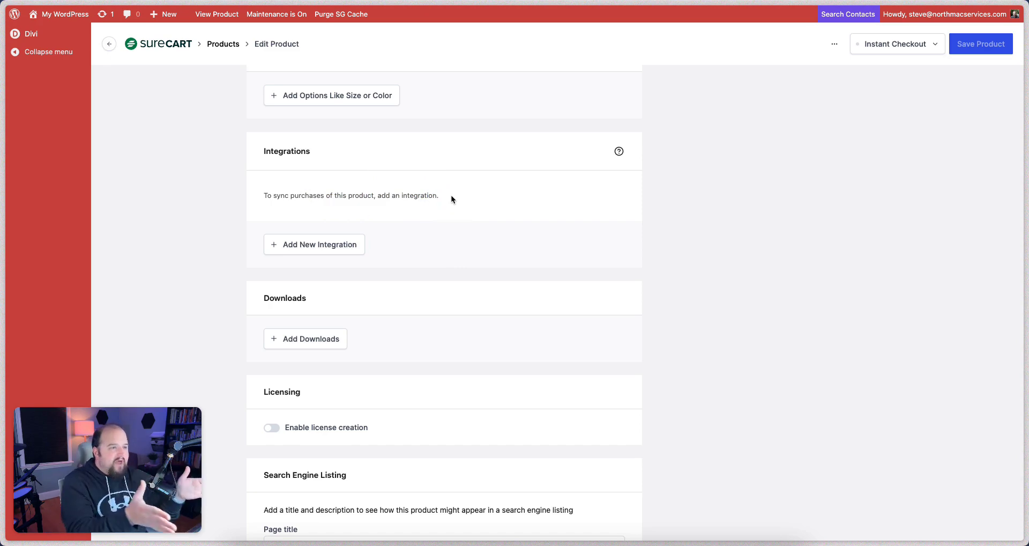
pyautogui.click(339, 246)
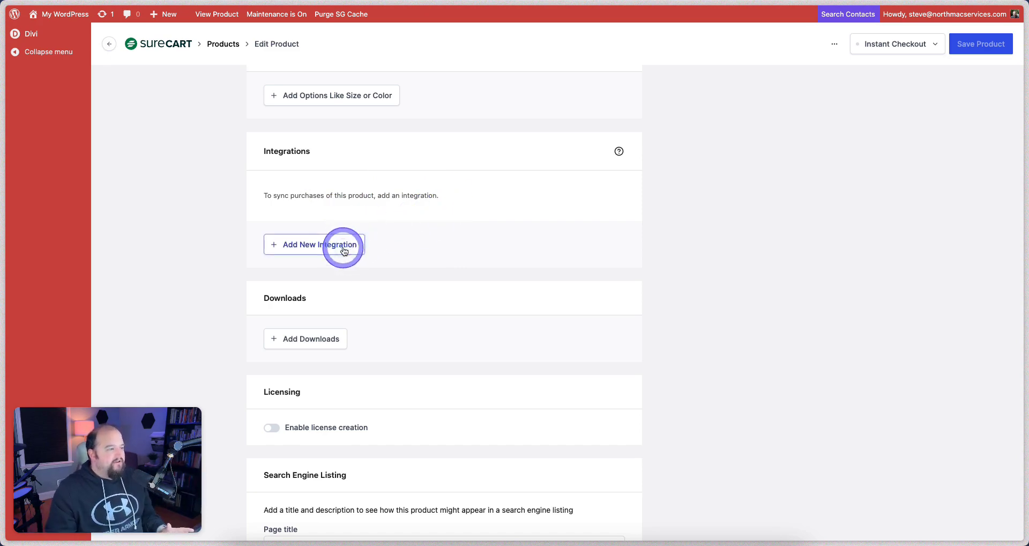
# Browse the Integration list, including SureMembers and MemberPress, then close the Add Integration dialog unchanged.
pyautogui.click(501, 293)
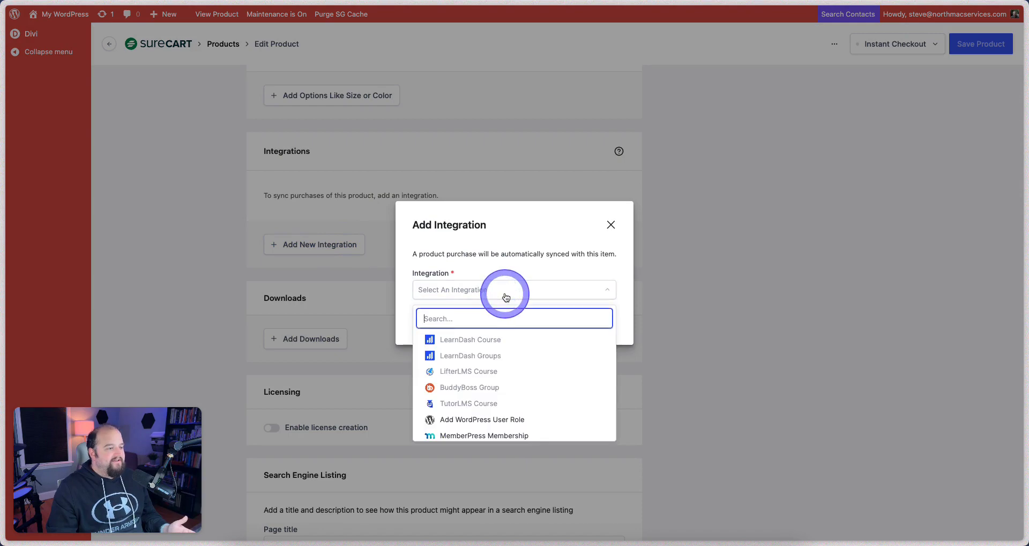
pyautogui.scroll(-1, 523, 356)
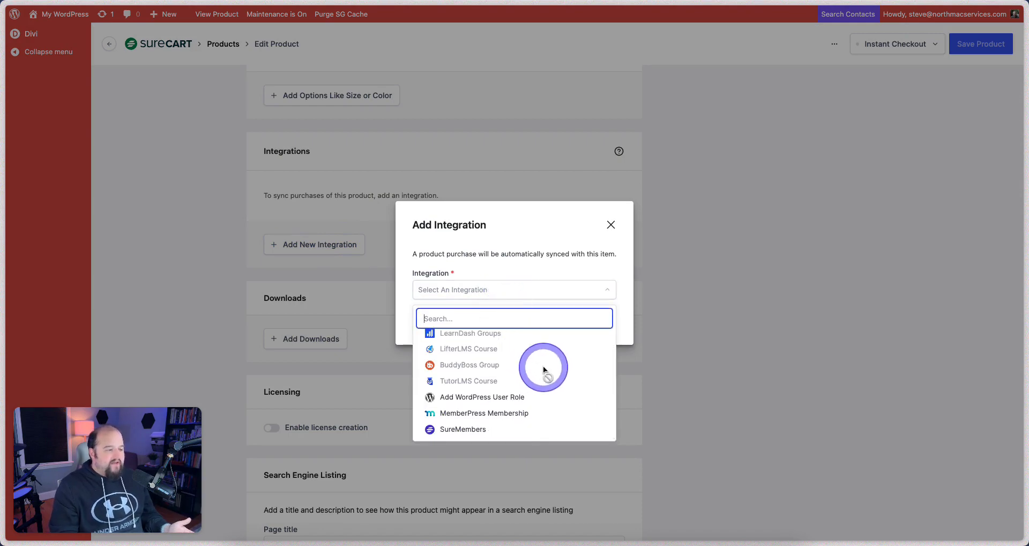
pyautogui.scroll(1, 543, 366)
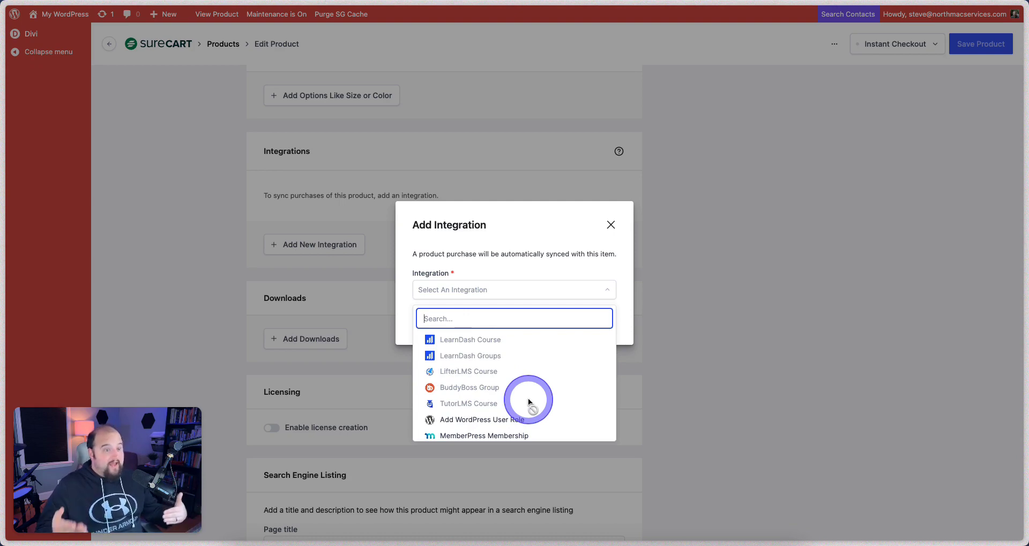
pyautogui.scroll(-1, 530, 404)
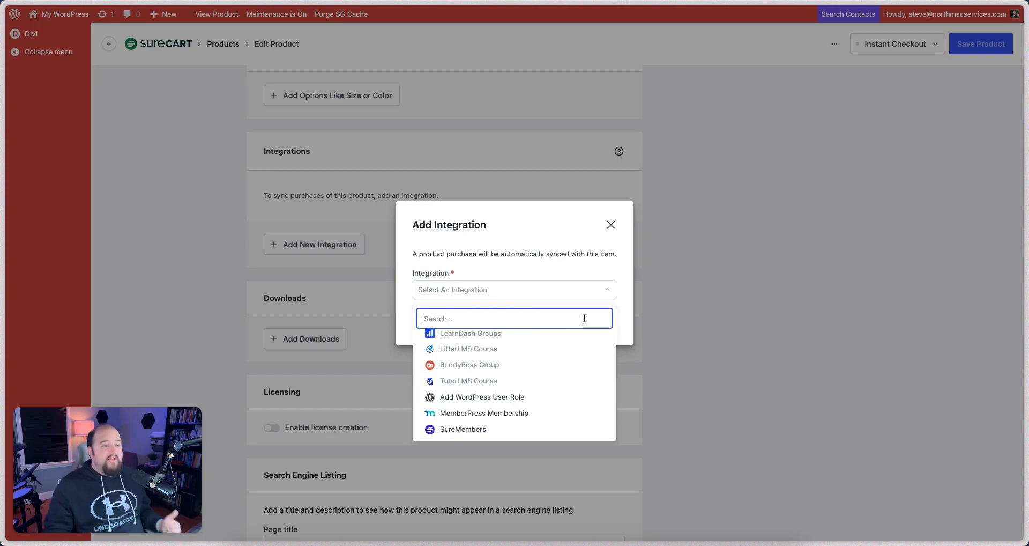
pyautogui.click(611, 225)
pyautogui.click(612, 225)
pyautogui.scroll(10, 635, 258)
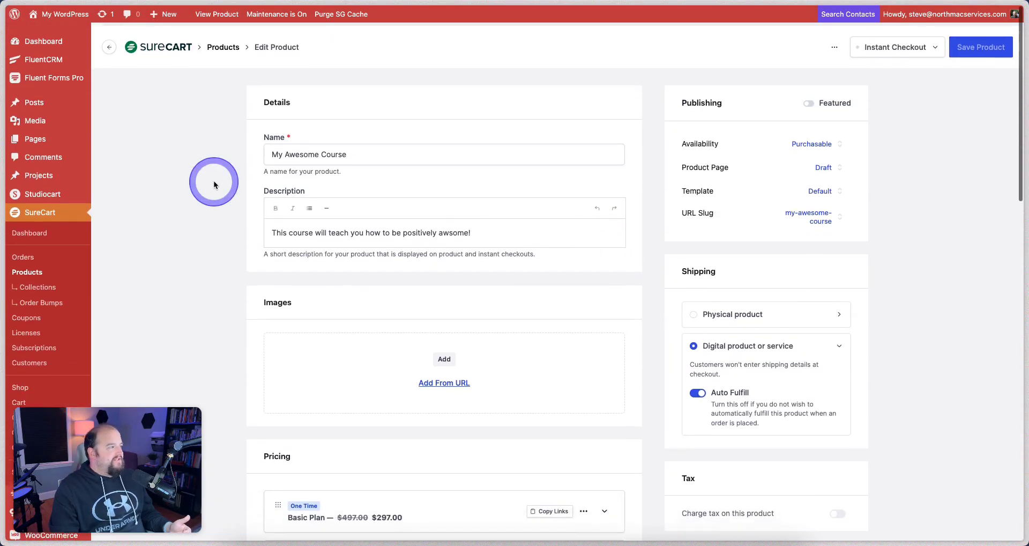
# In a new FluentCRM automation, view the SureCart New Order Success and Order Revoked triggers, then dismiss it.
pyautogui.moveTo(69, 58)
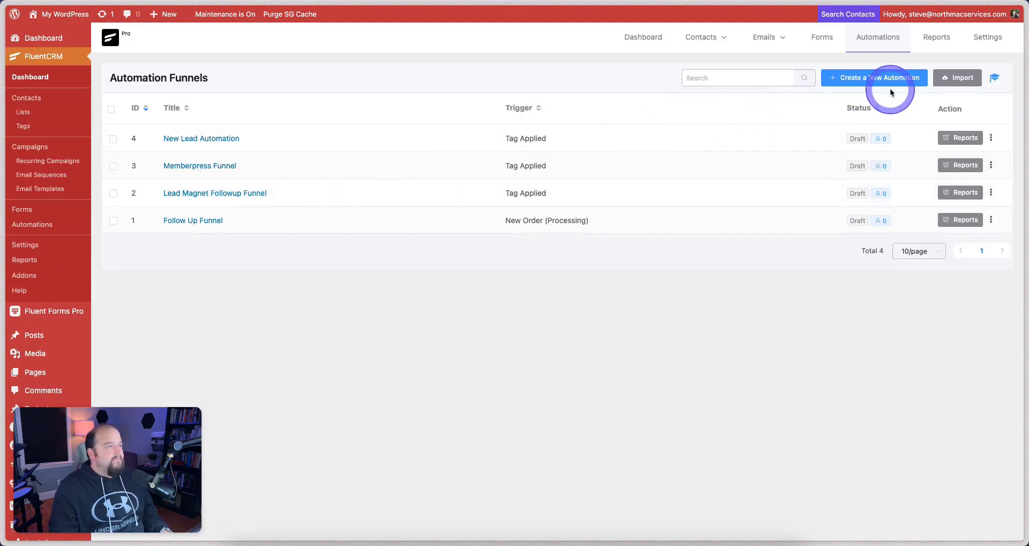
pyautogui.click(889, 84)
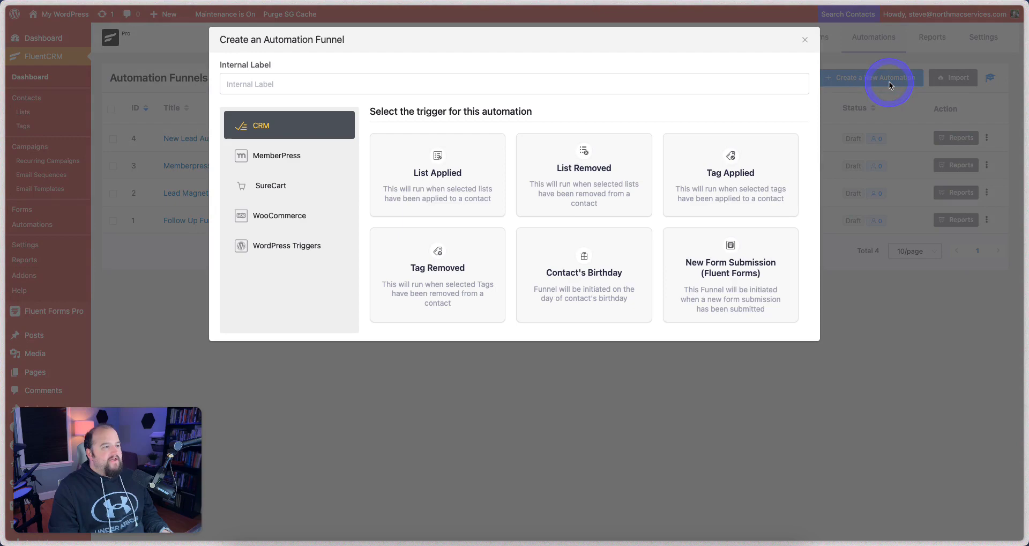
pyautogui.click(304, 186)
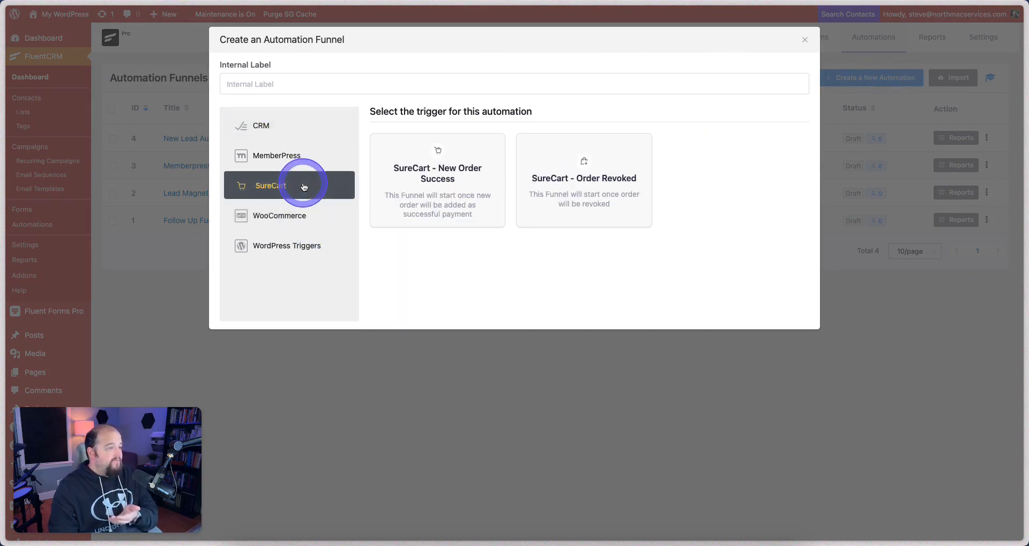
pyautogui.click(461, 148)
pyautogui.click(626, 214)
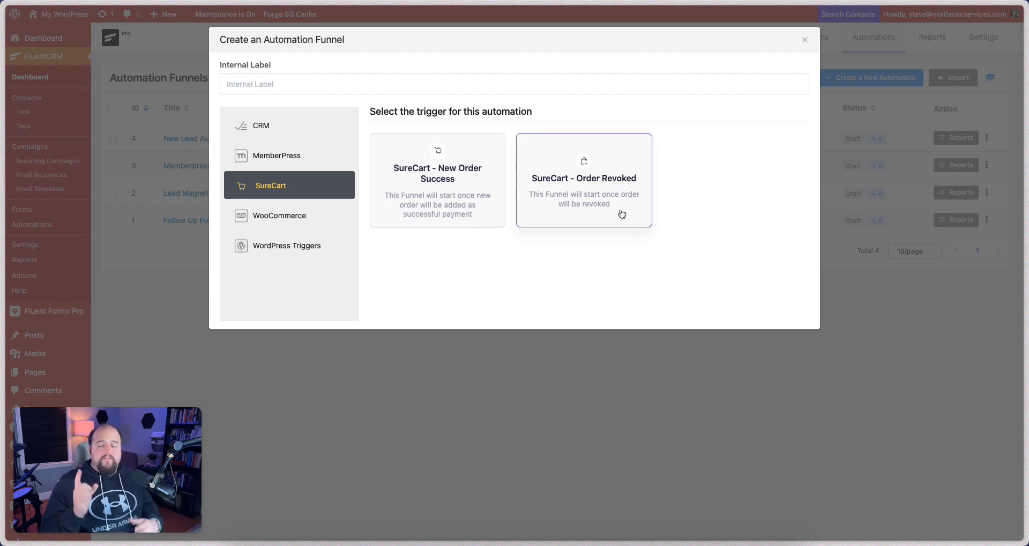
pyautogui.click(621, 212)
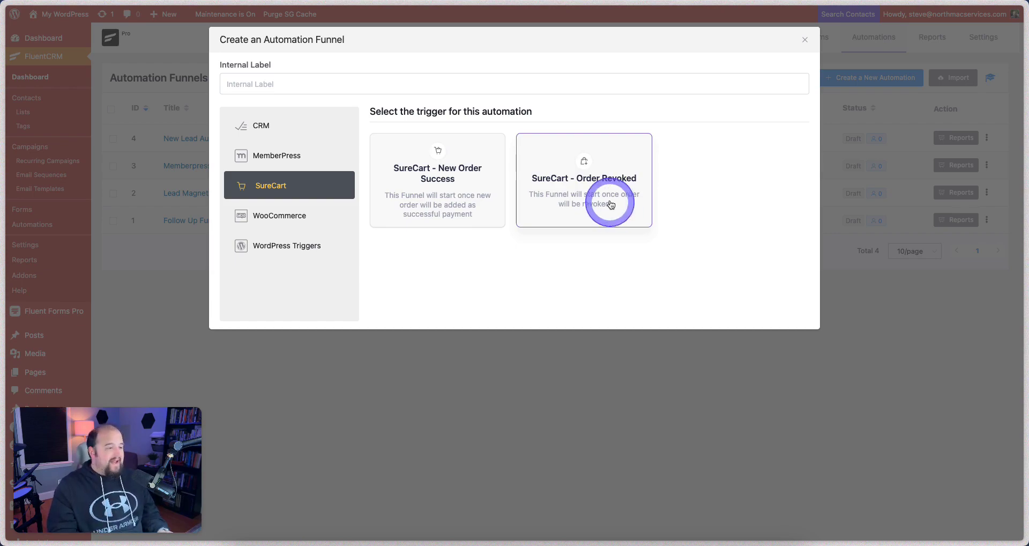
pyautogui.click(325, 378)
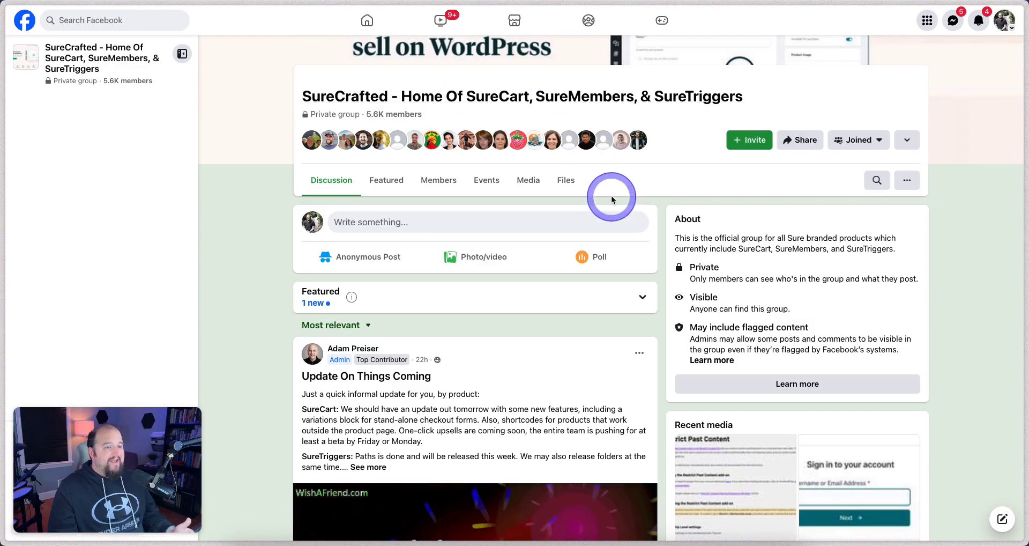
# Expand the 'Update On Things Coming' post with See more and read its SureTriggers and SureMembers updates.
pyautogui.scroll(-5, 611, 195)
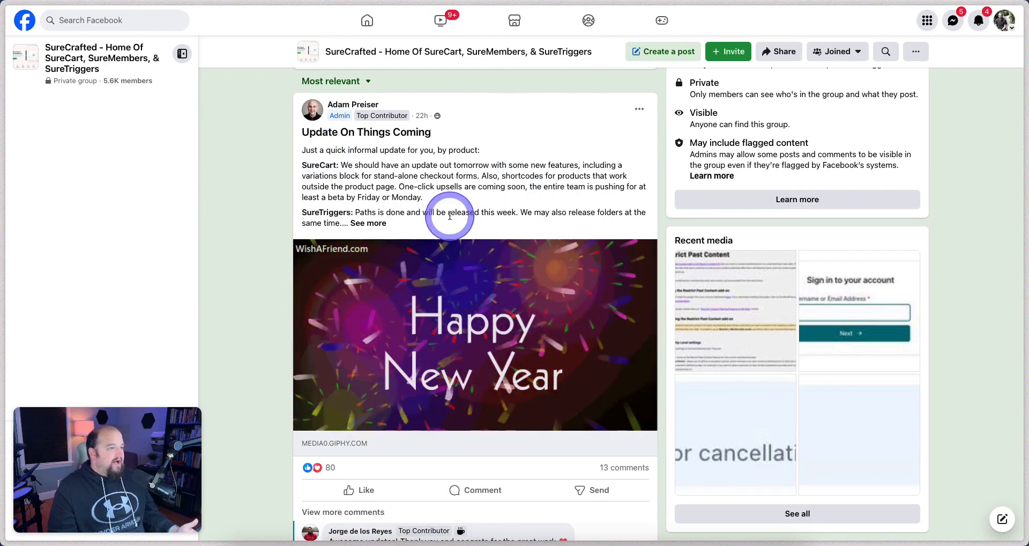
pyautogui.moveTo(399, 186); pyautogui.dragTo(472, 223)
pyautogui.click(438, 204)
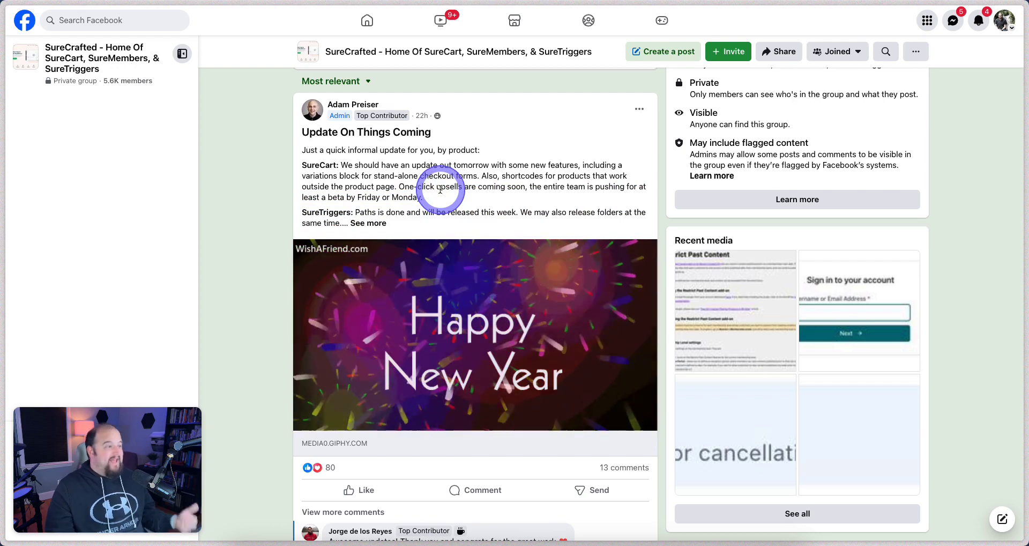
pyautogui.click(368, 223)
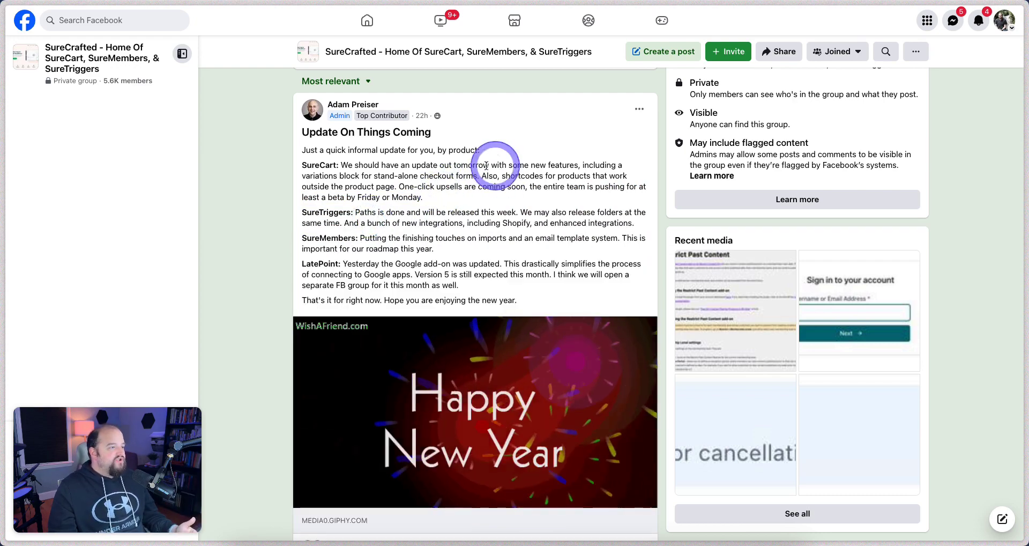
pyautogui.moveTo(361, 215); pyautogui.dragTo(507, 254)
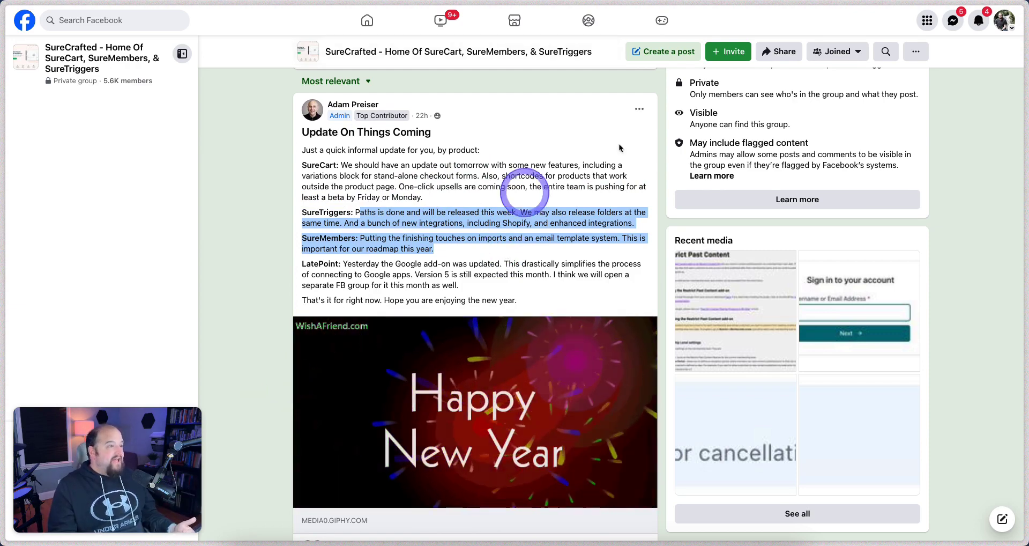
pyautogui.scroll(5, 505, 149)
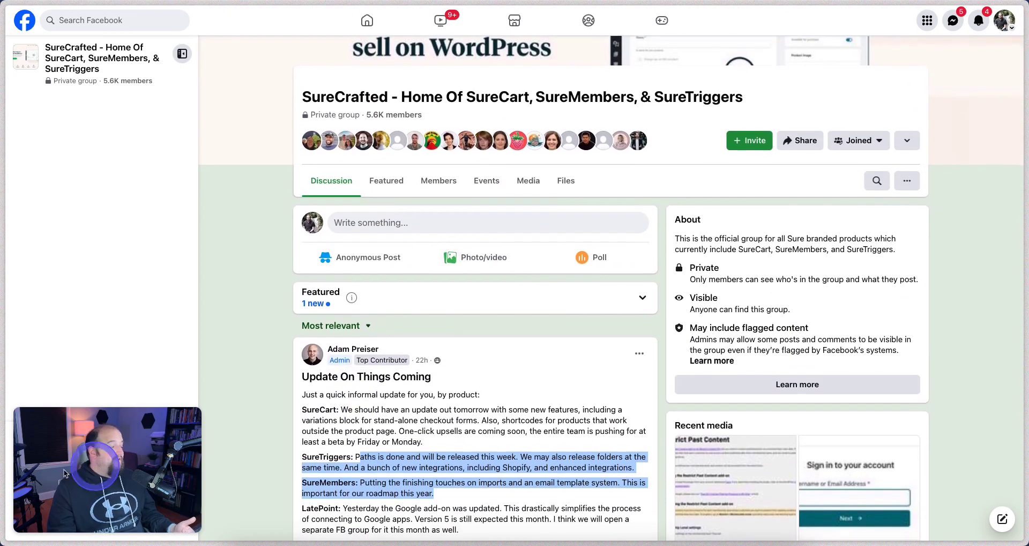